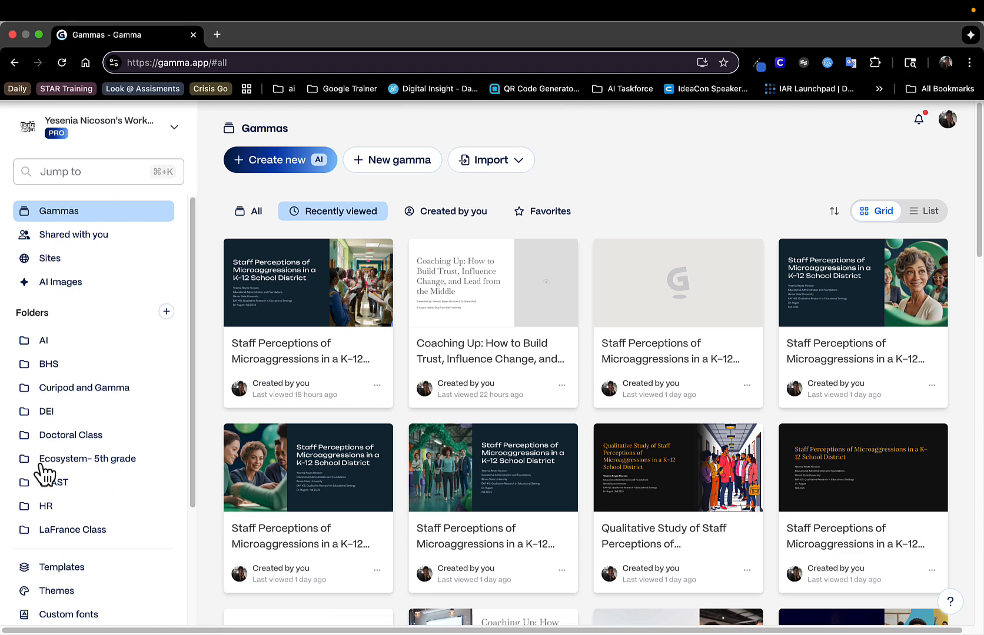
Start building a new theme from the Themes library and switch its colors to custom settings
left_click(63, 592)
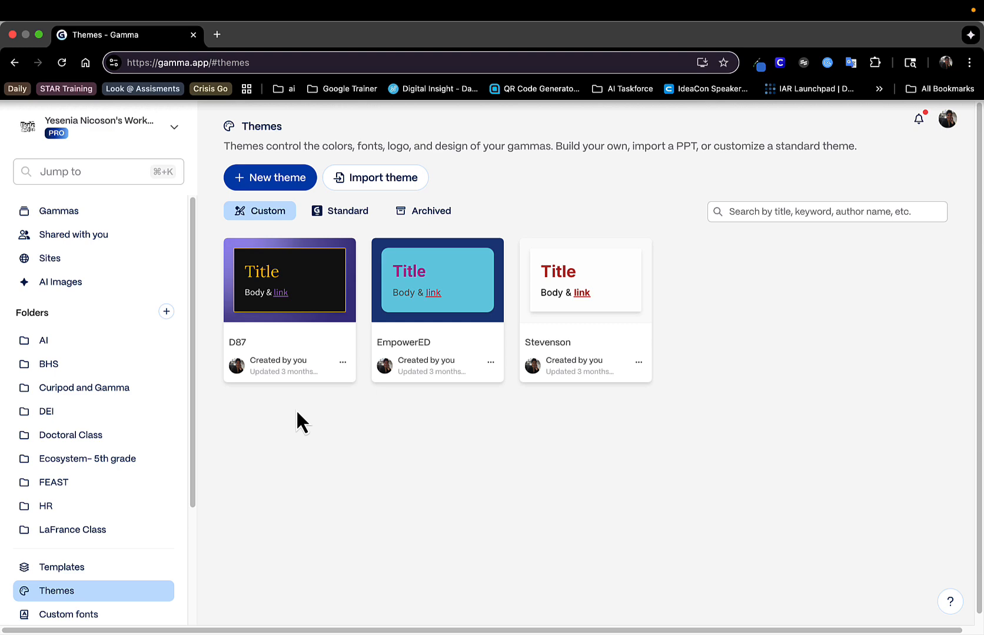
left_click(274, 189)
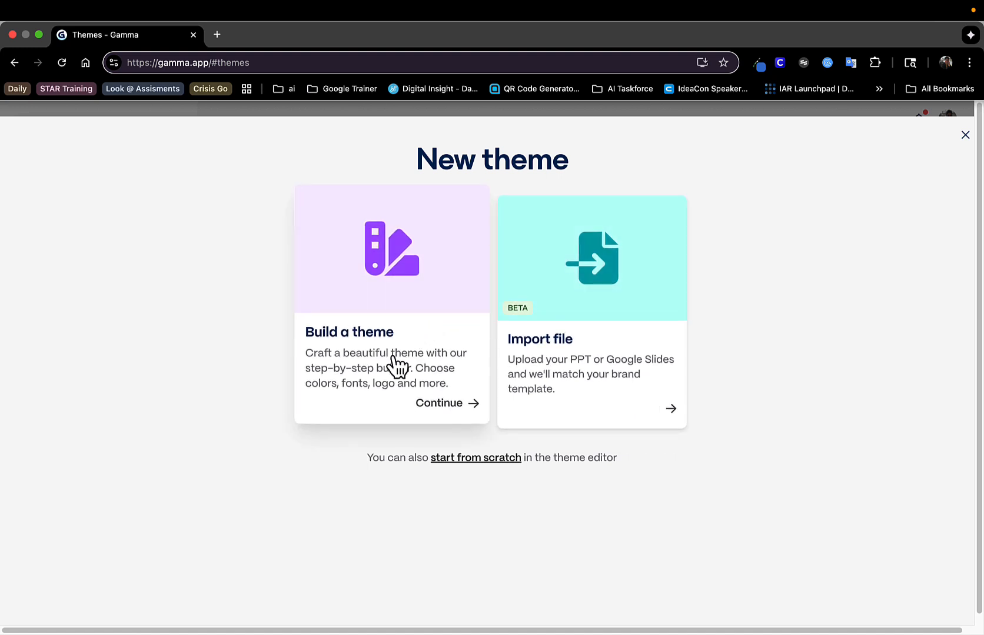
left_click(398, 367)
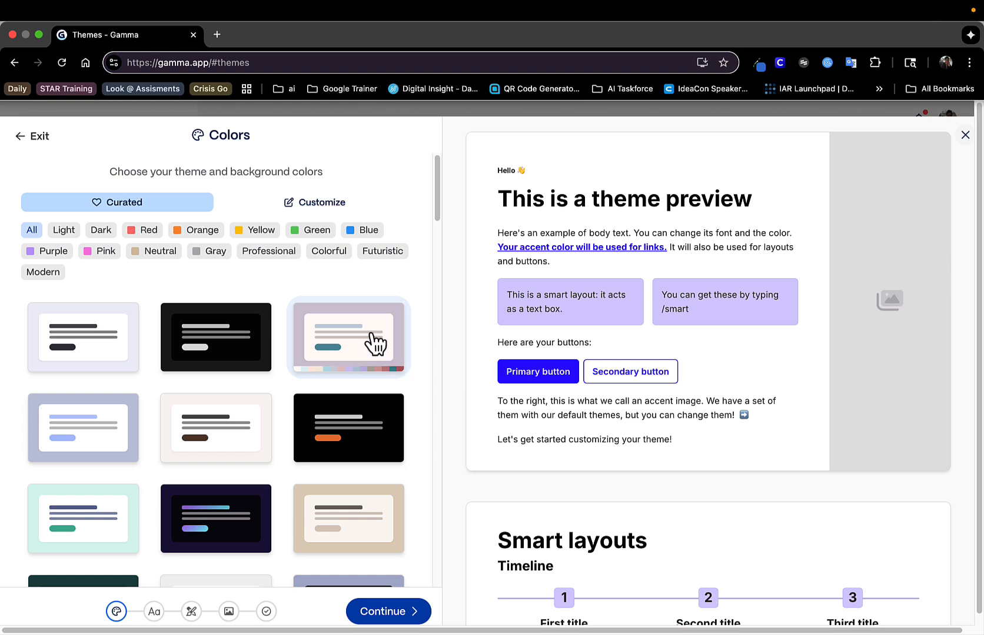
left_click(329, 215)
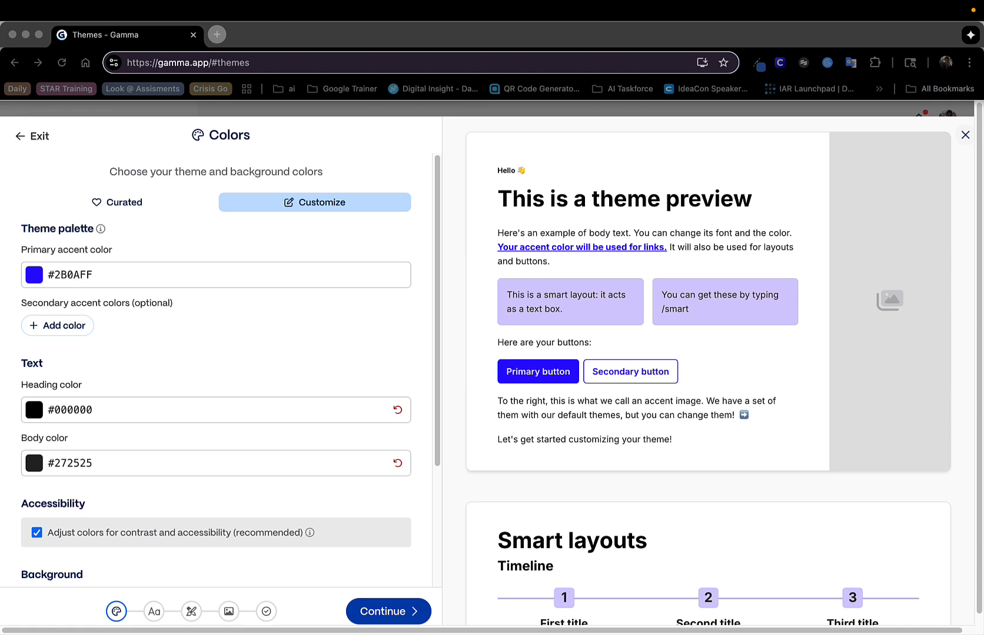
Set the theme's primary accent color to the solid hex value #399032
left_click(233, 275)
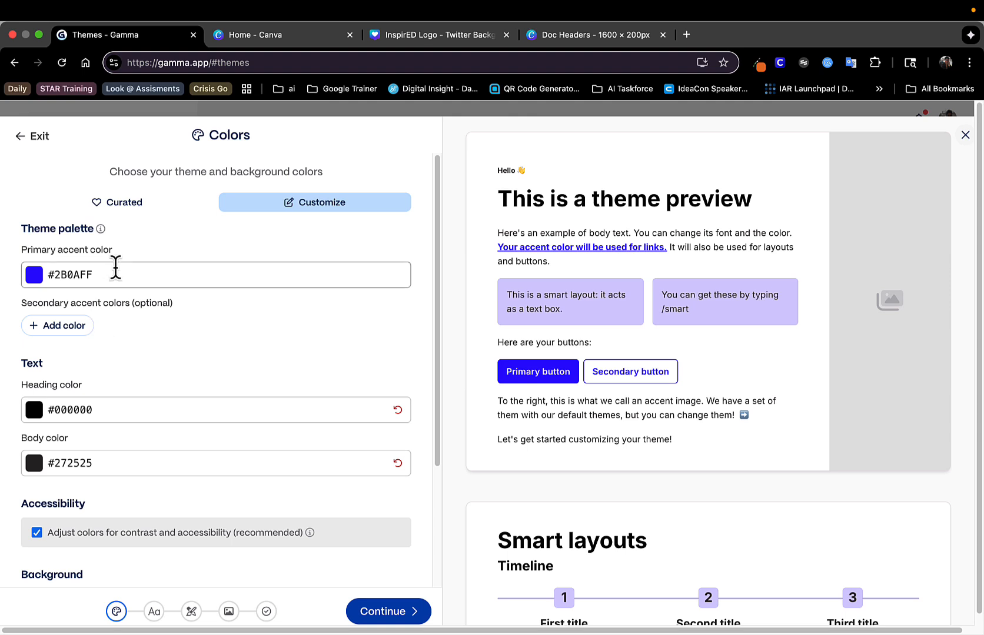
left_click(114, 271)
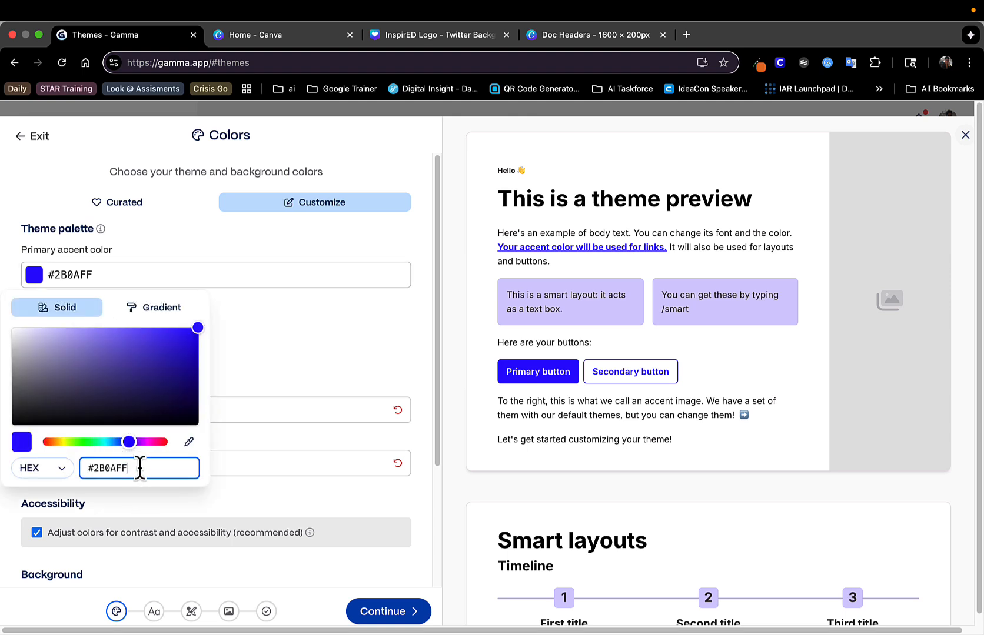
left_click_drag(143, 468, 90, 468)
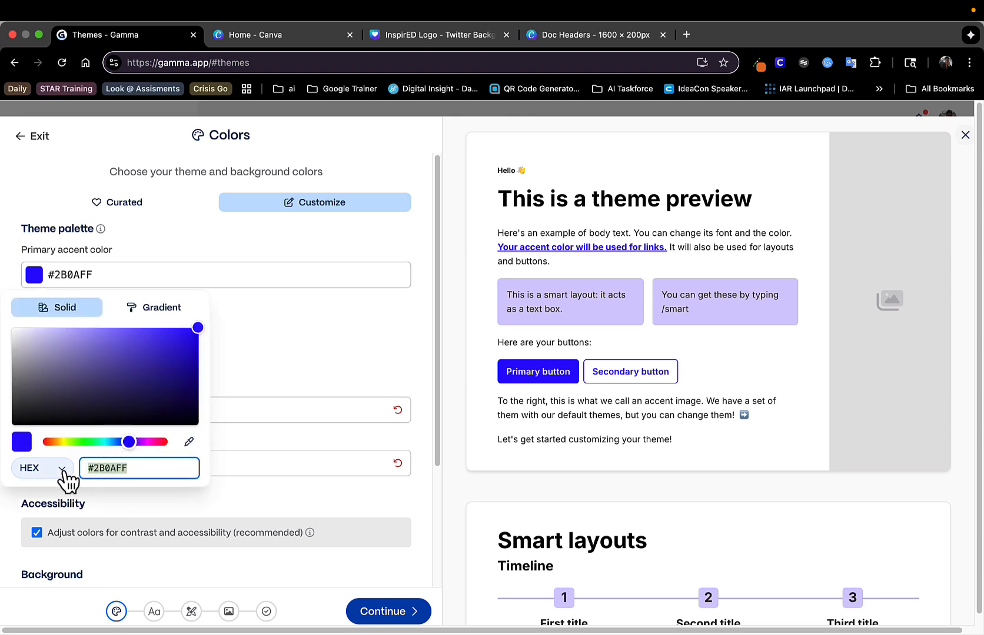
left_click(66, 471)
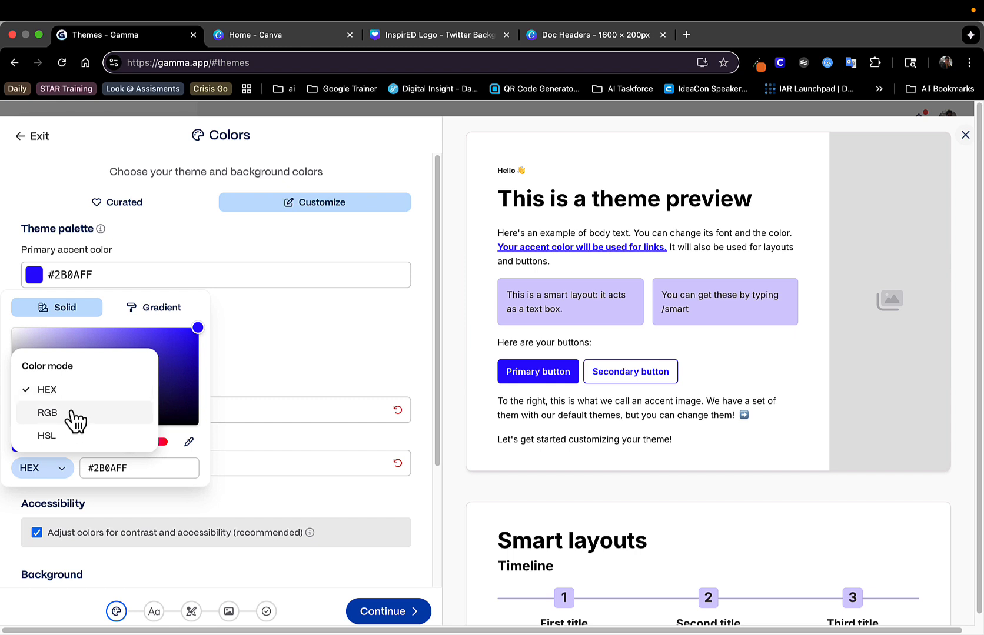
left_click(133, 469)
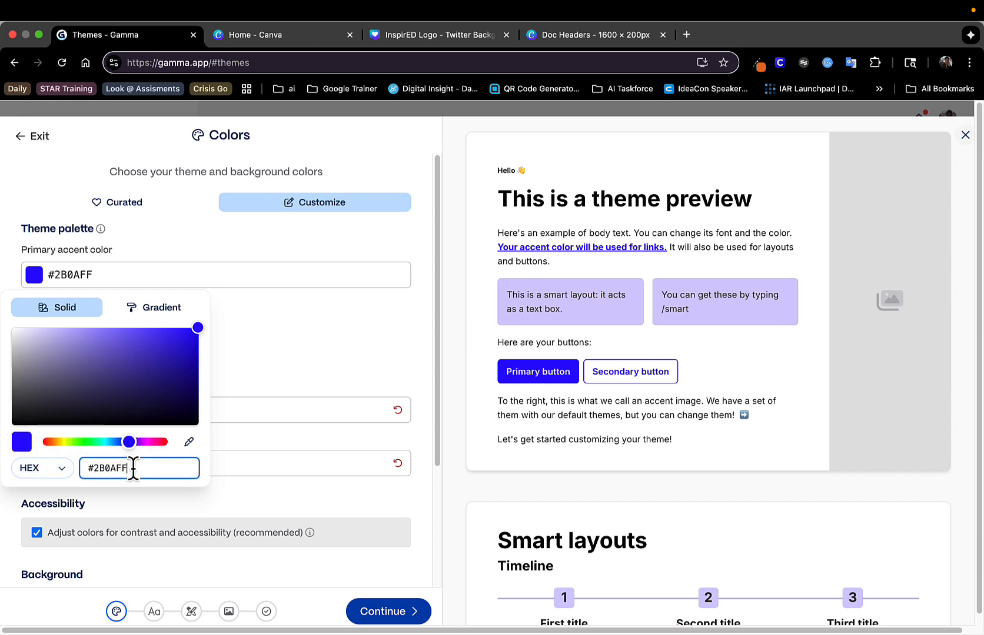
left_click_drag(133, 468, 82, 468)
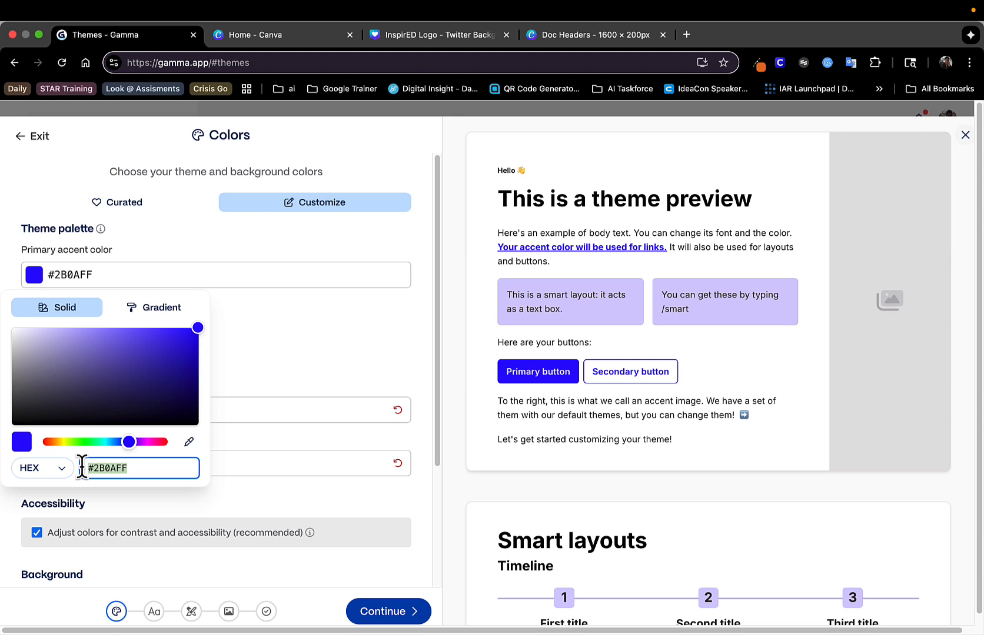
type("399032")
key("Return")
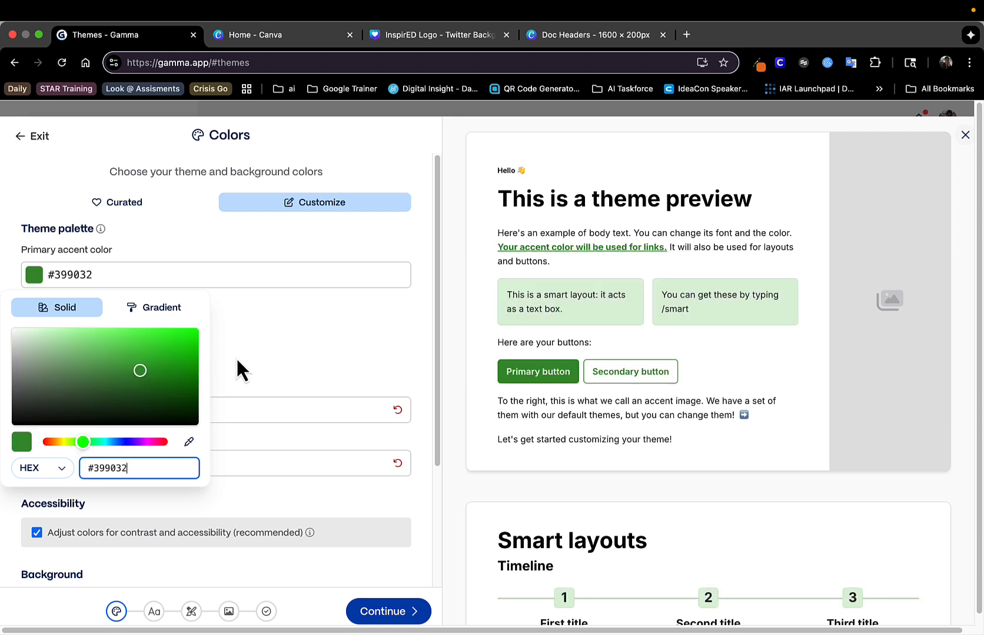
left_click(160, 318)
left_click(77, 313)
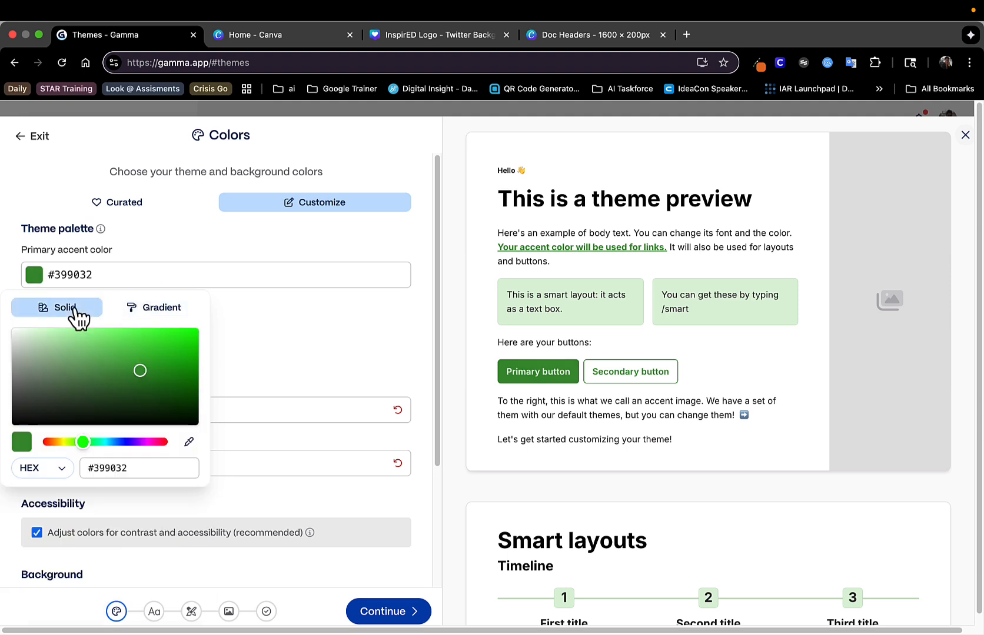
left_click(281, 352)
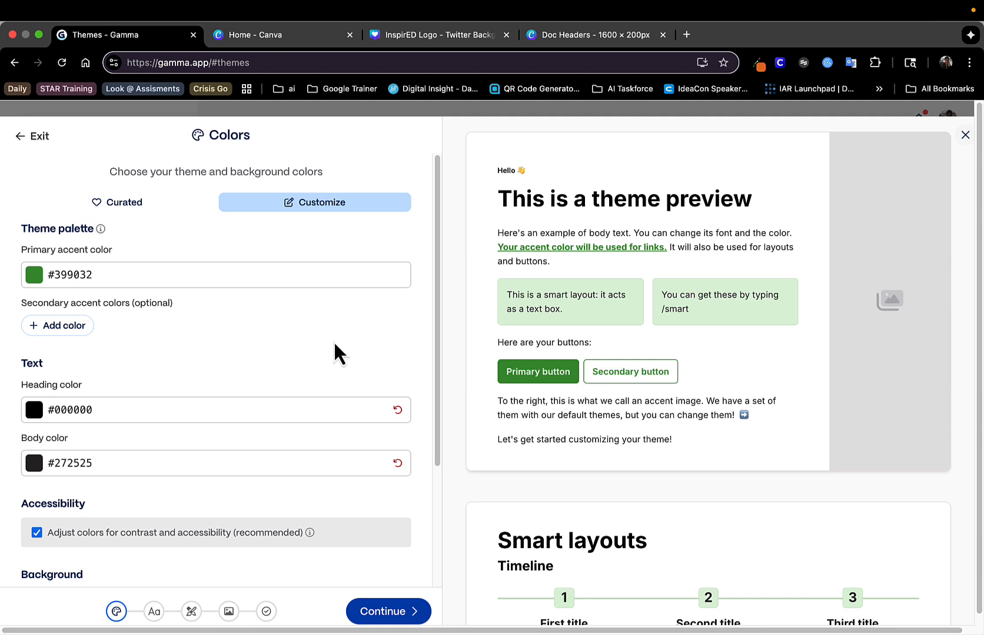
Try the hex value #E16E24 as the theme's body text color
scroll(283, 353, "down", 1)
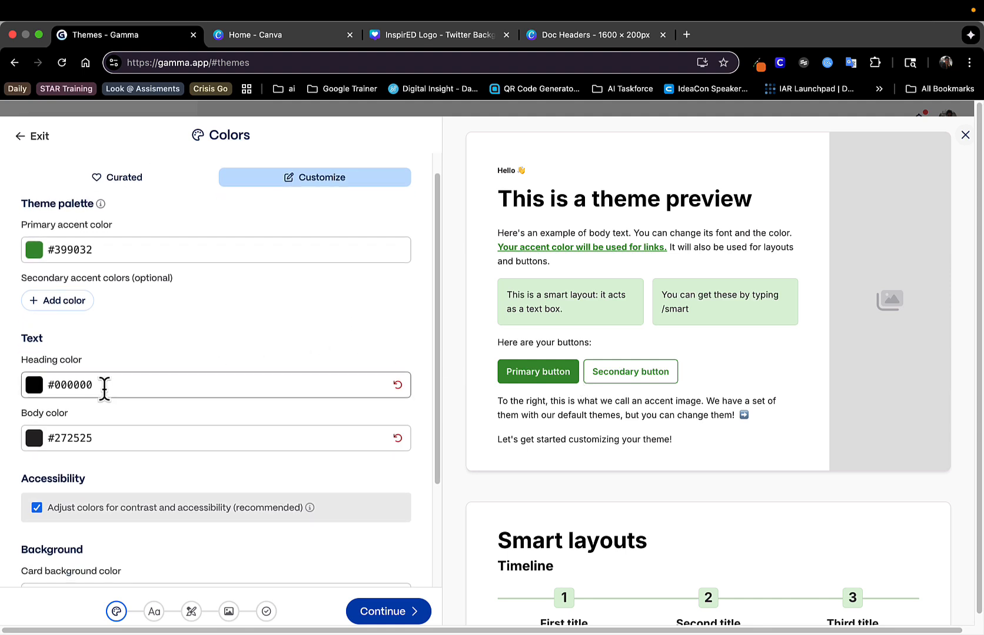
scroll(104, 388, "down", 1)
left_click(103, 410)
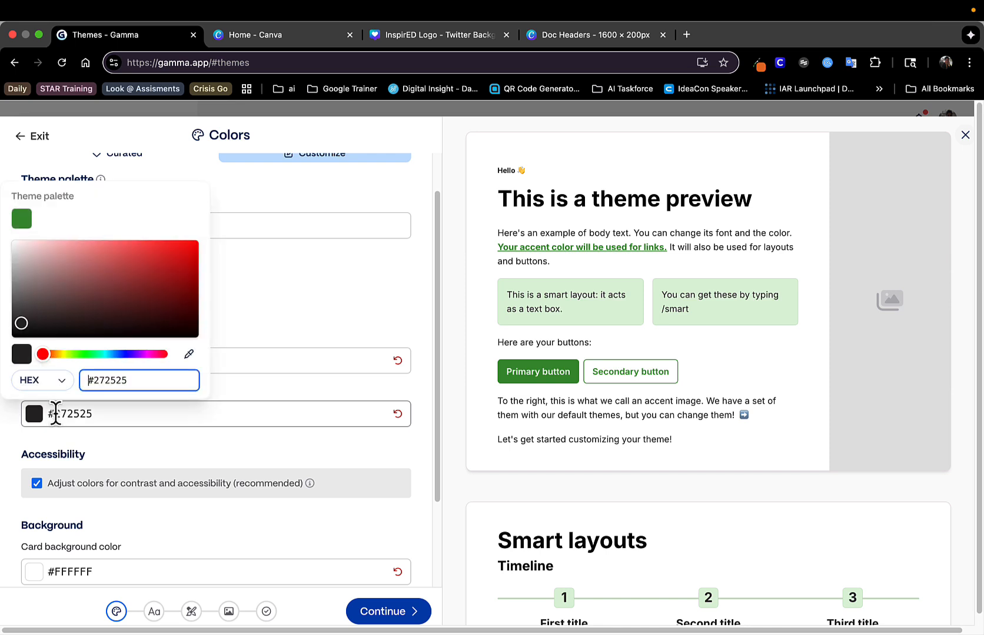
left_click_drag(129, 381, 83, 380)
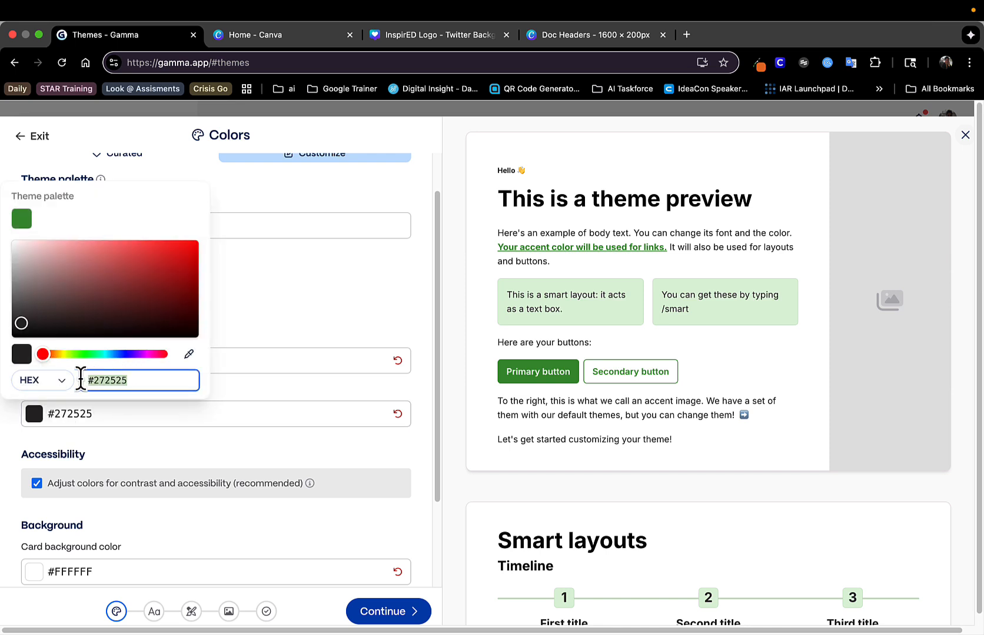
type("e16e24")
key("Return")
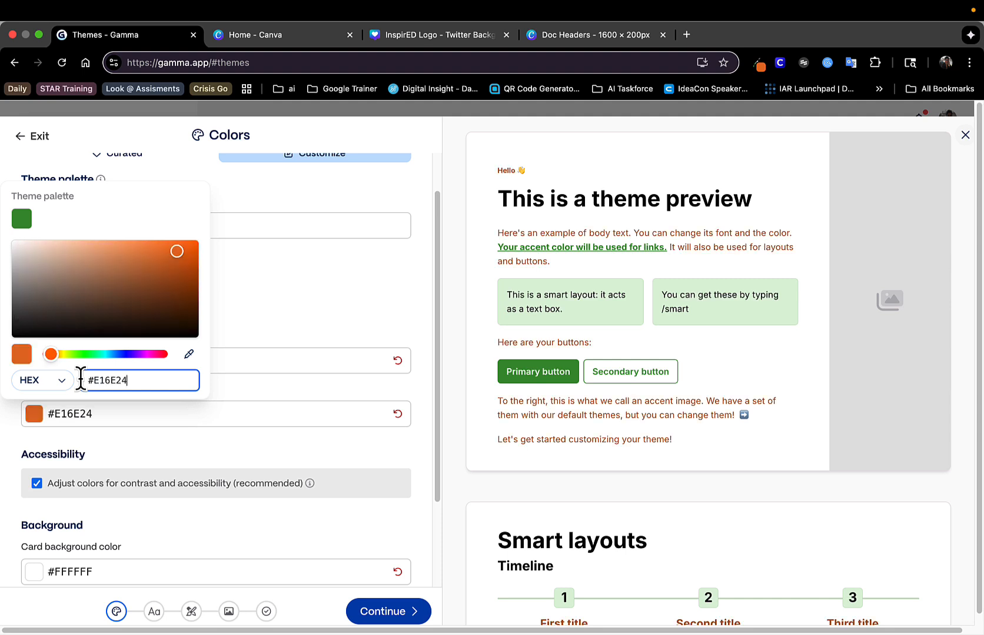
left_click(230, 440)
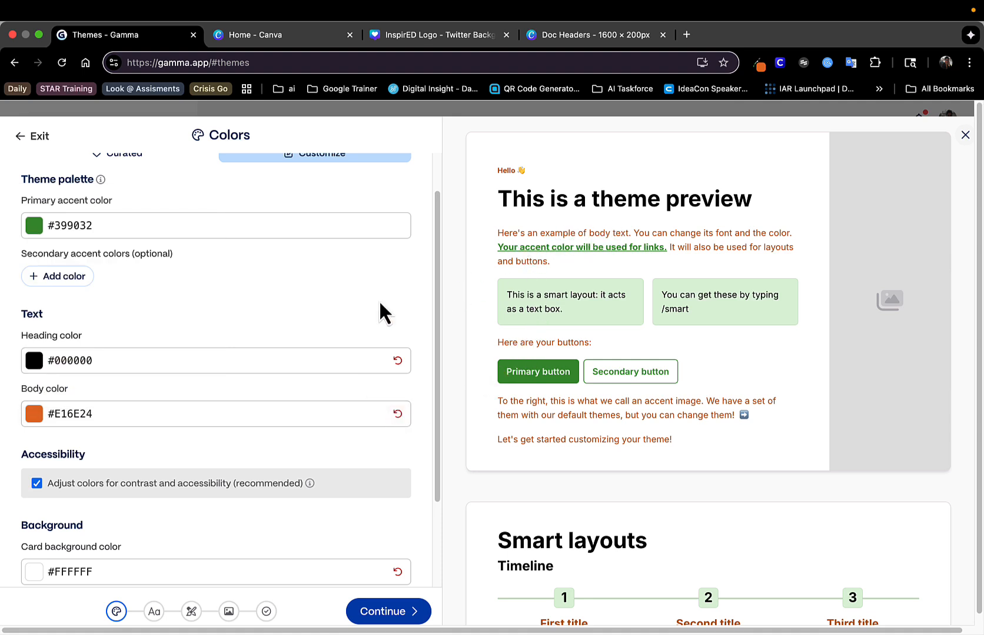
Change the theme's body text color to black, #000000
left_click(104, 418)
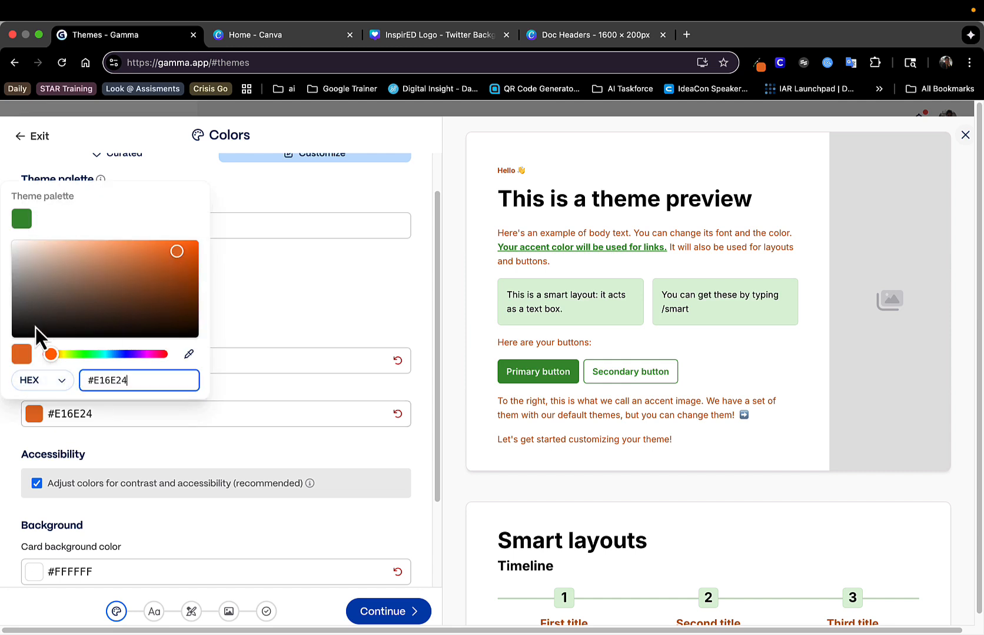
left_click_drag(35, 327, 13, 340)
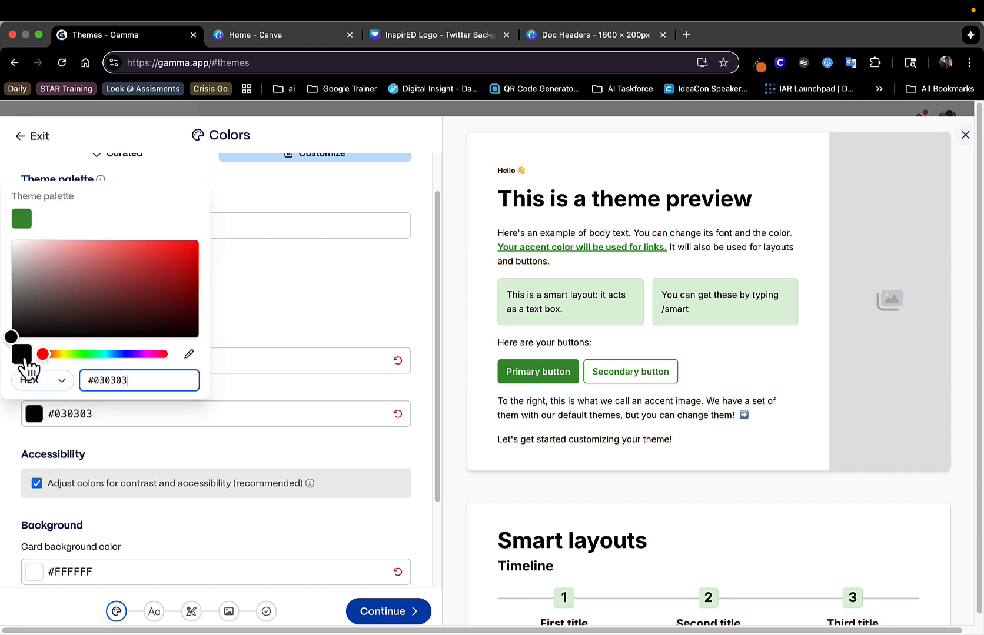
key("BackSpace")
key("BackSpace")
key("BackSpace")
key("BackSpace")
key("BackSpace")
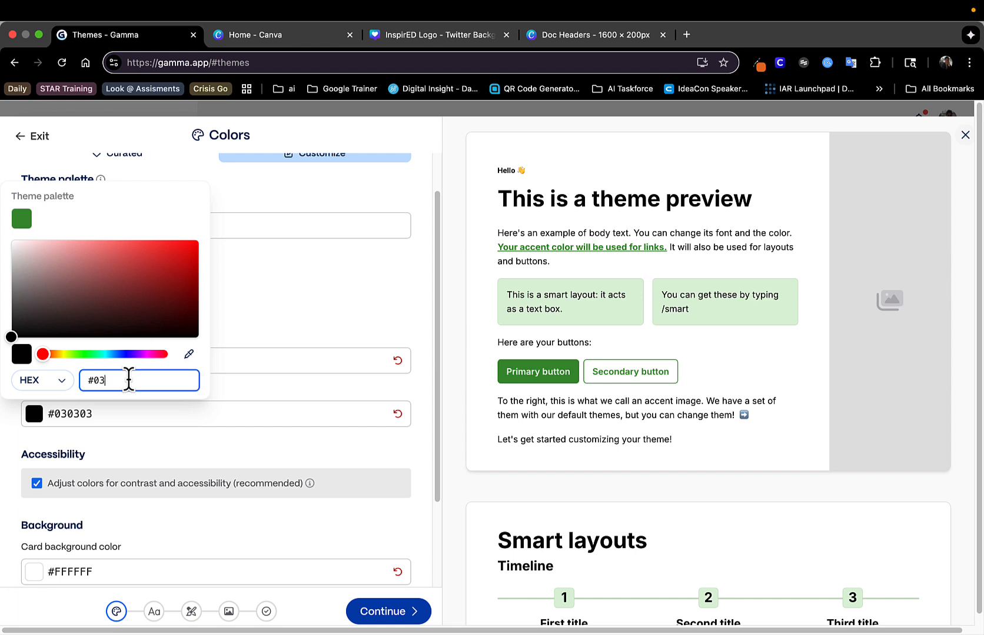
type("000000")
left_click(255, 459)
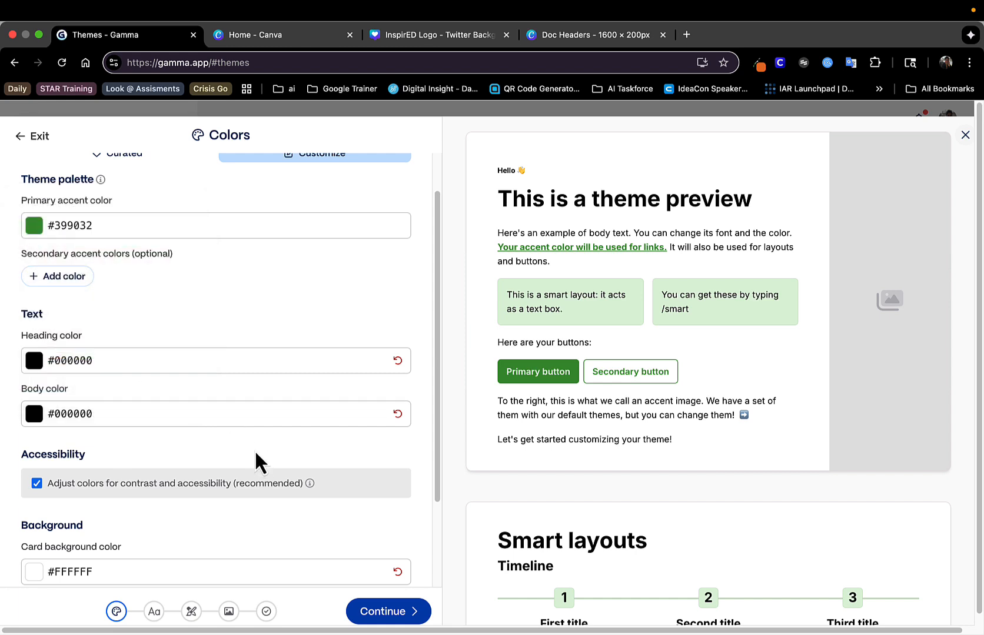
Set the theme's card background color to orange, #E16E24
scroll(221, 407, "down", 5)
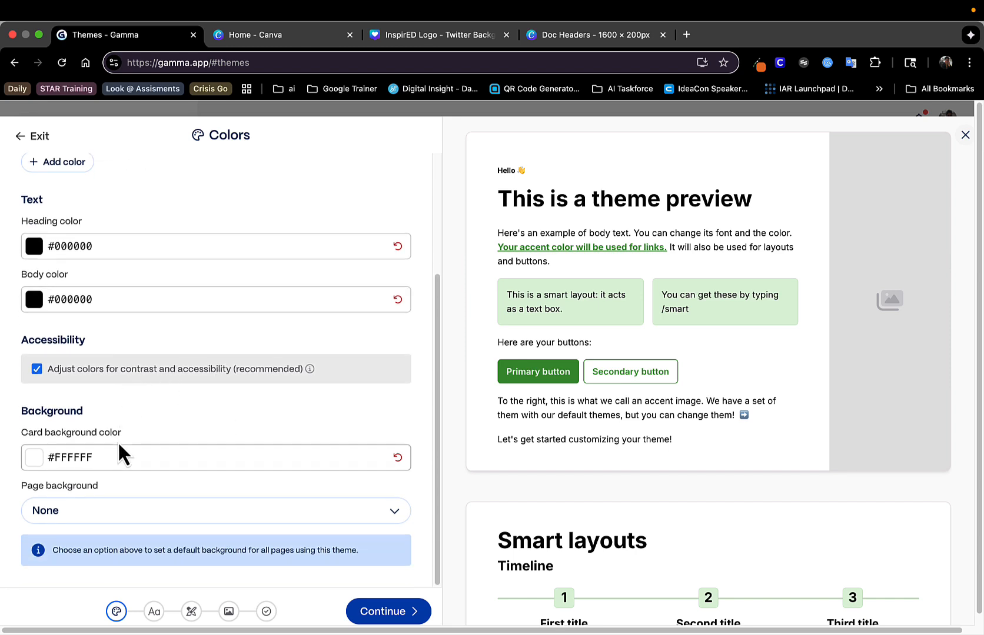
left_click(108, 459)
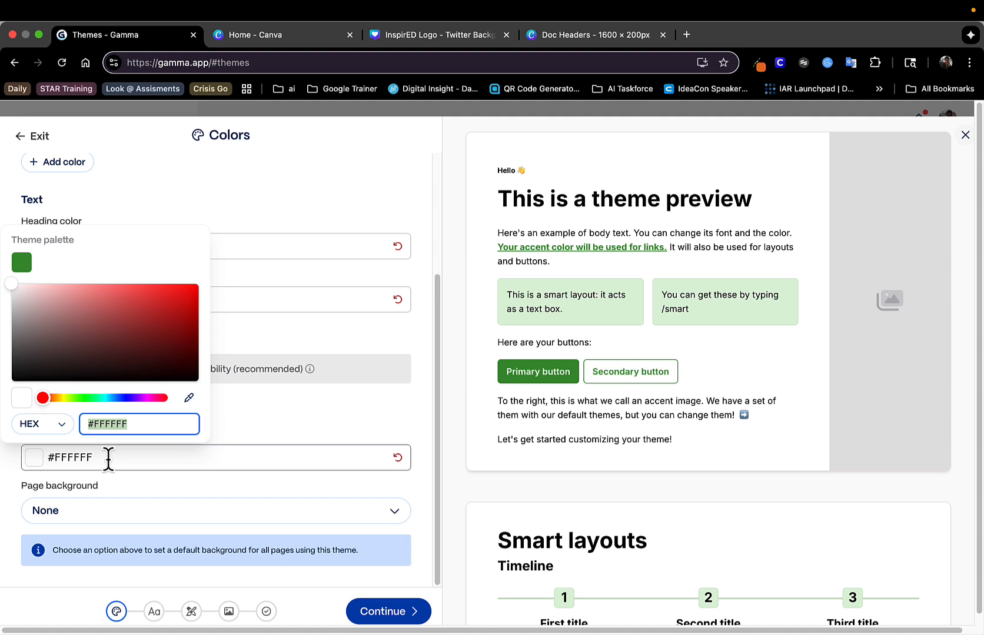
type("e16e24")
key("Return")
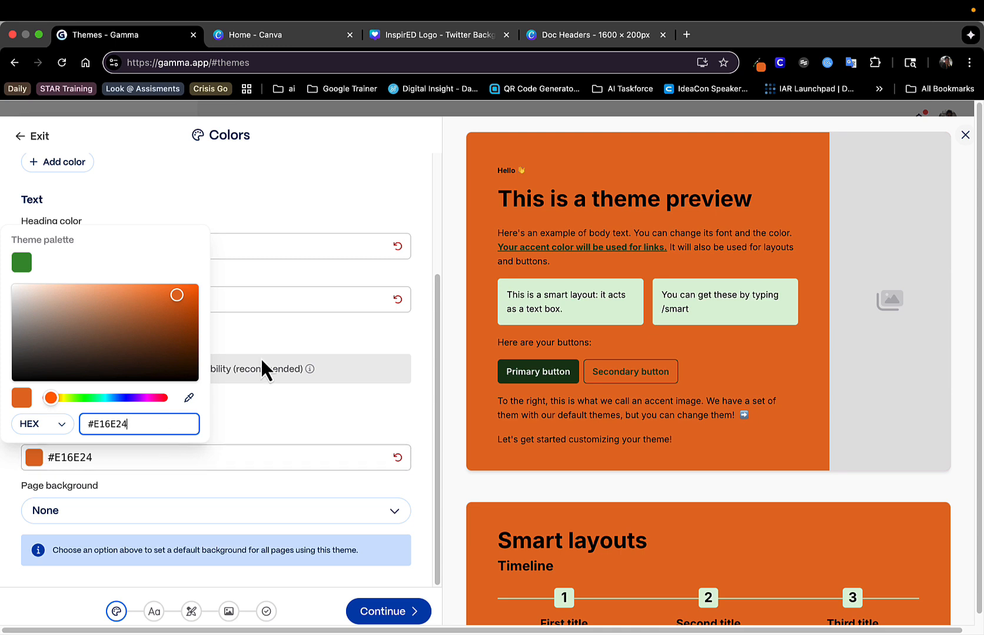
left_click(362, 216)
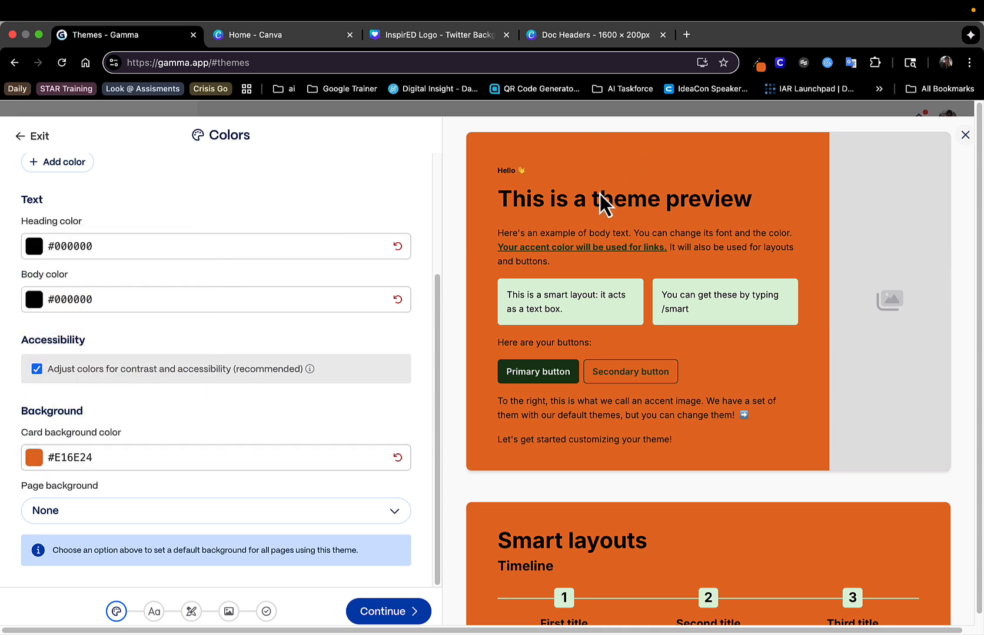
Set the theme's heading color to white, #FFFFFF
left_click(217, 246)
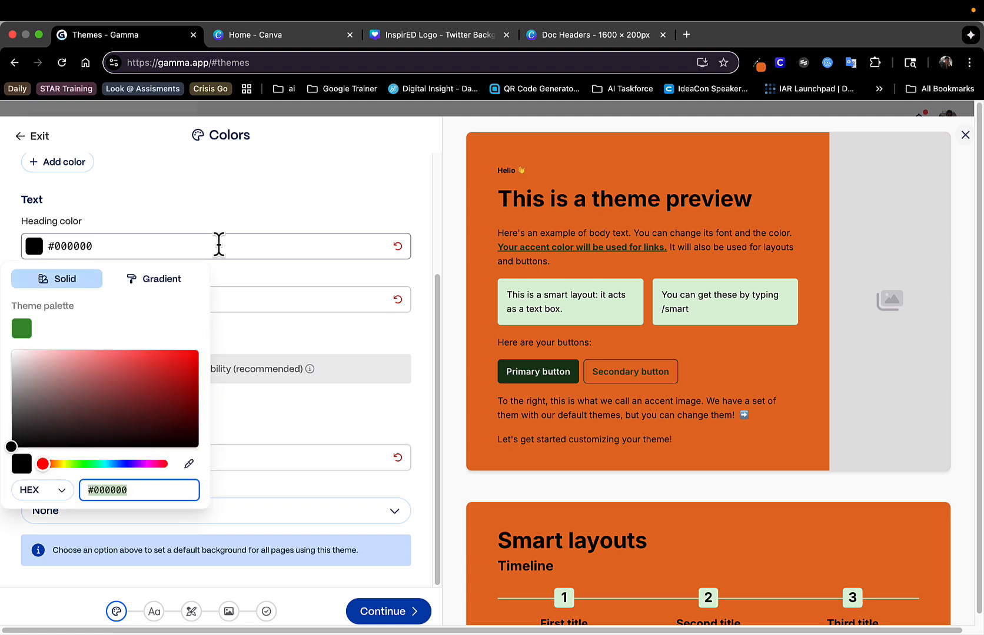
left_click_drag(11, 448, 13, 331)
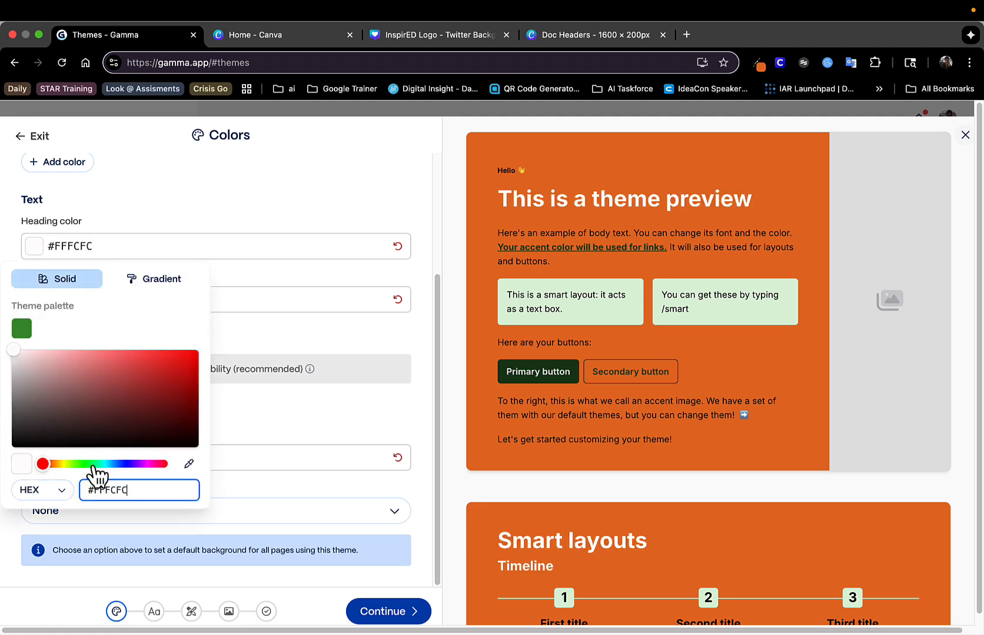
key("BackSpace")
key("BackSpace")
key("BackSpace")
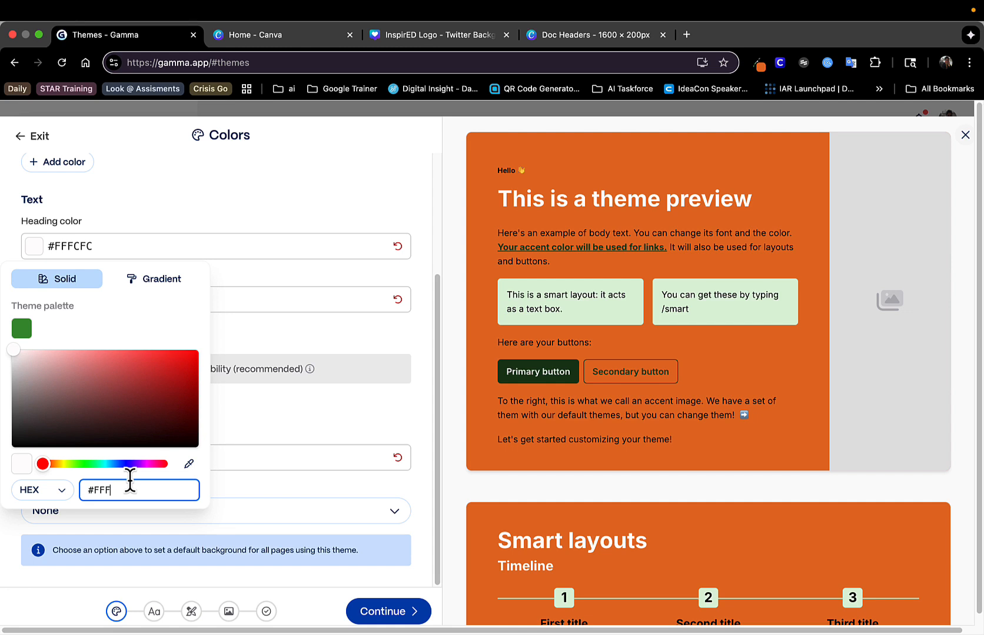
type("F")
type("FFF")
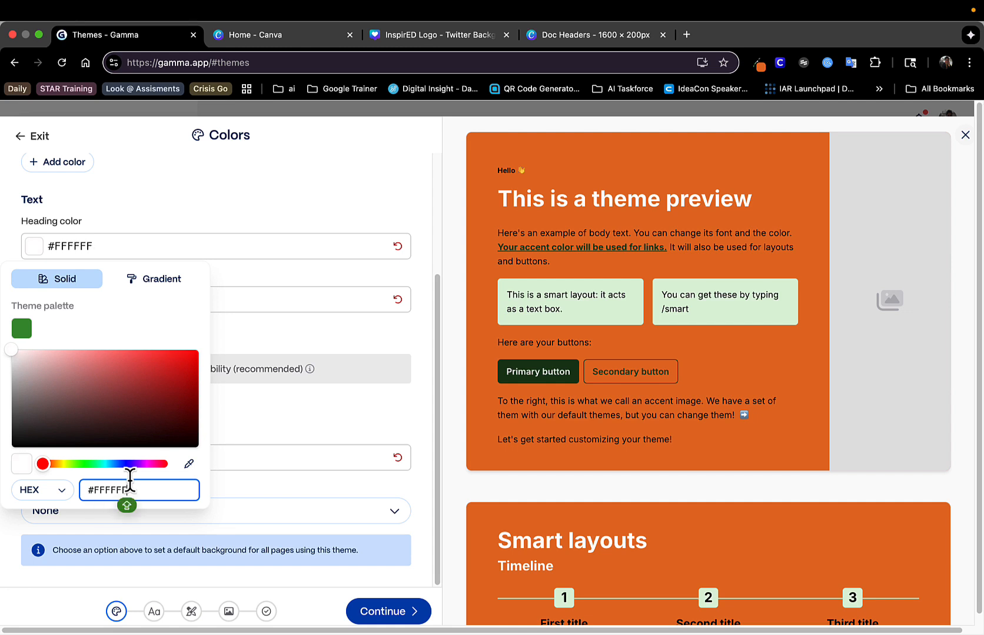
left_click(396, 187)
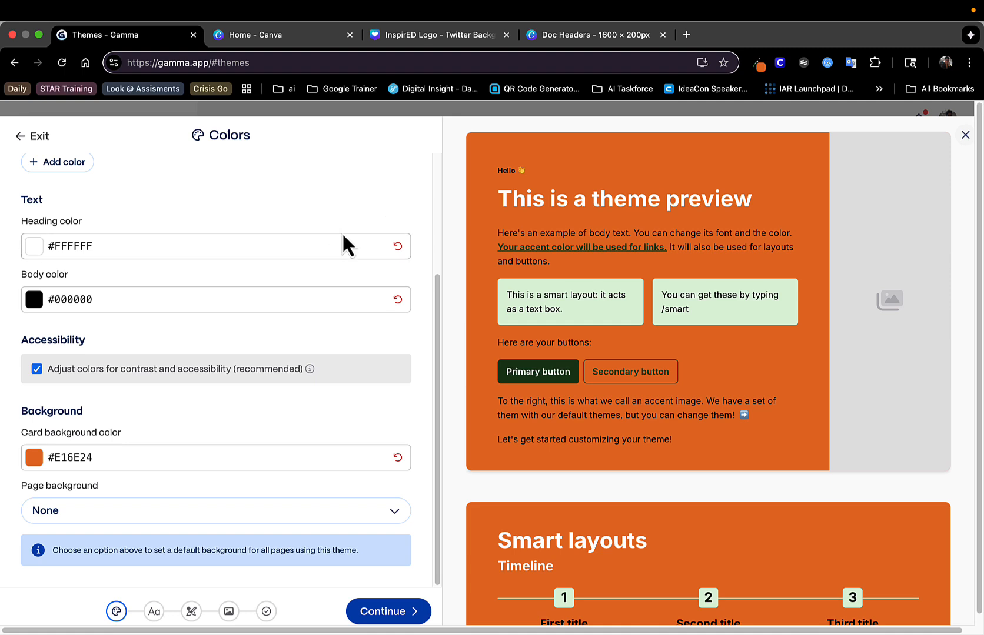
Review the theme's color settings and proceed to its font settings
scroll(312, 277, "up", 3)
scroll(312, 281, "up", 3)
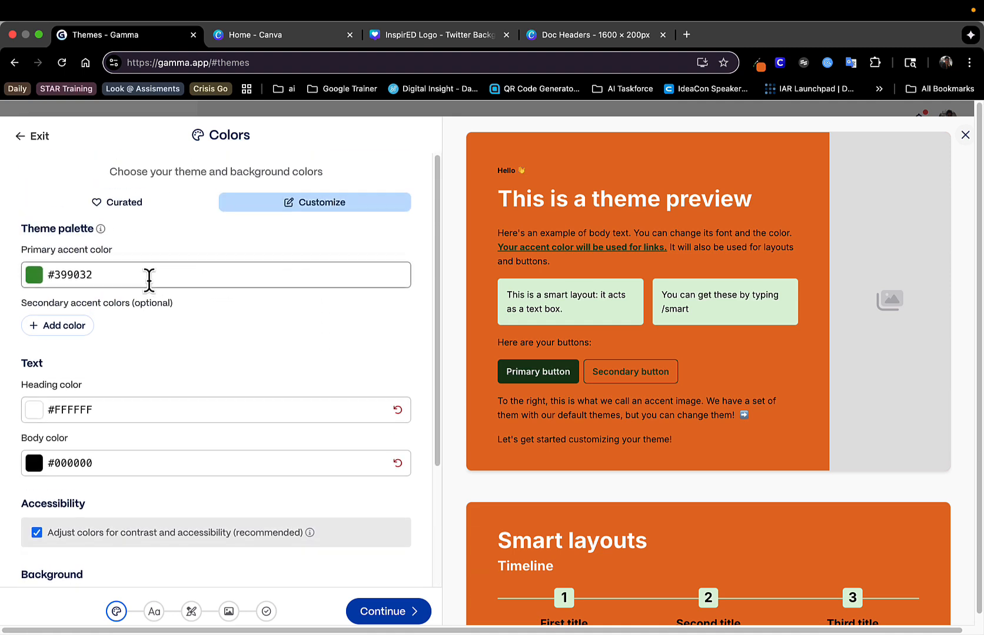
scroll(147, 385, "down", 3)
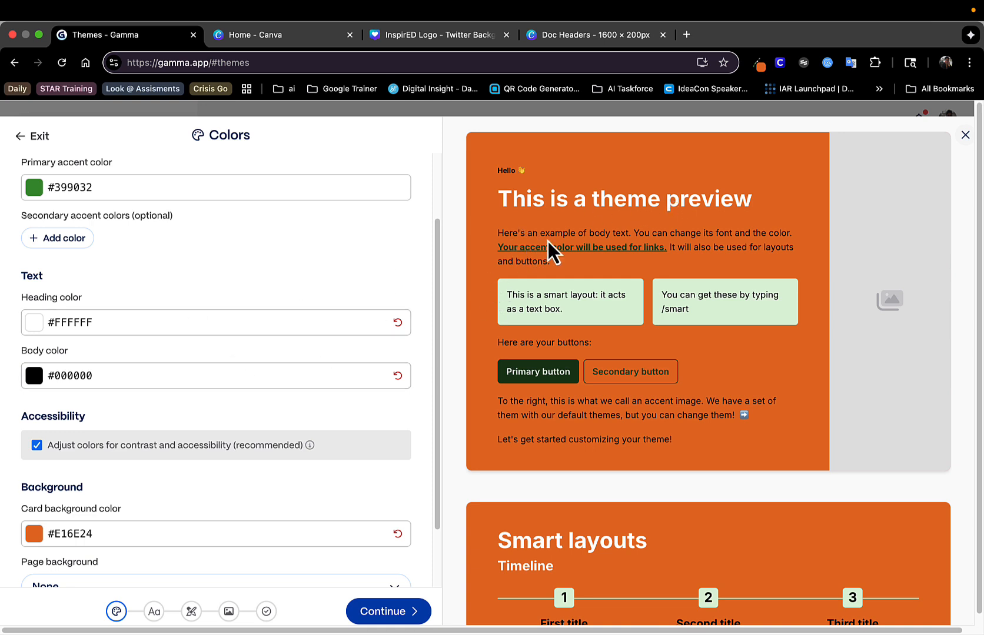
scroll(288, 349, "down", 3)
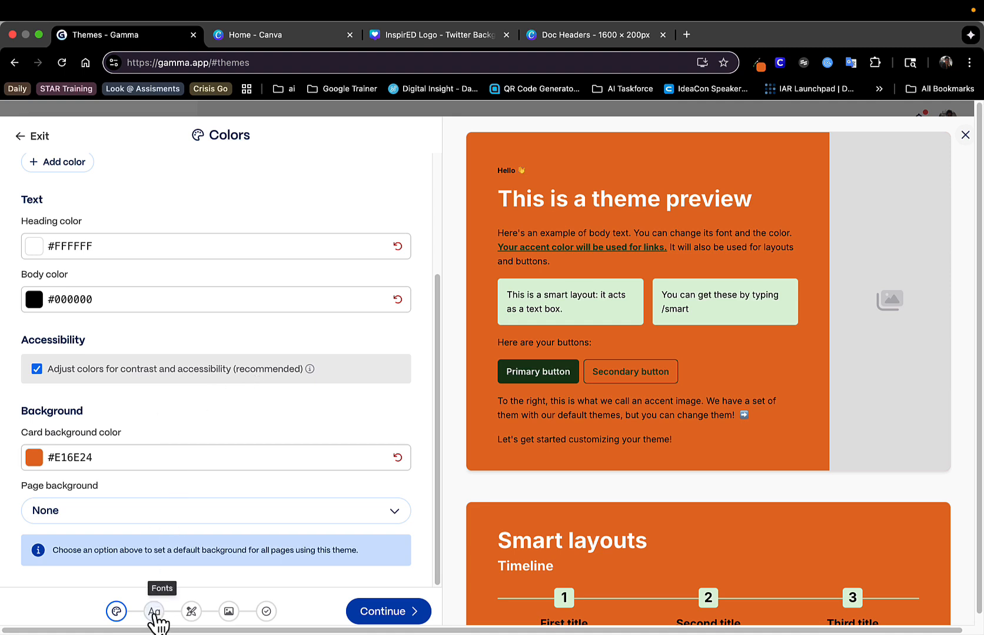
left_click(155, 611)
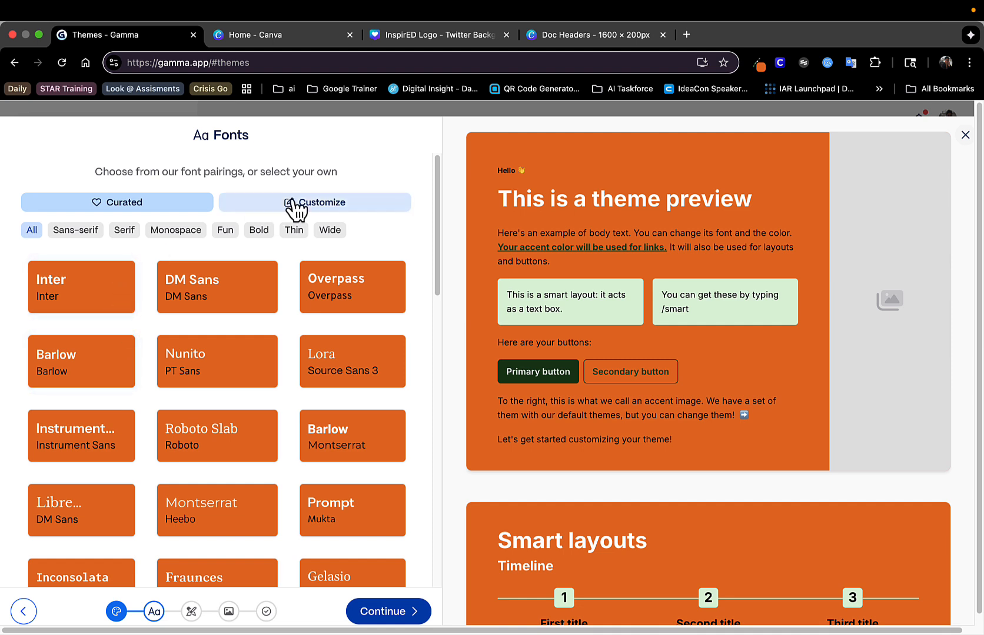
Switch the theme's fonts to custom selection and set the heading font to Alexandria
left_click(312, 203)
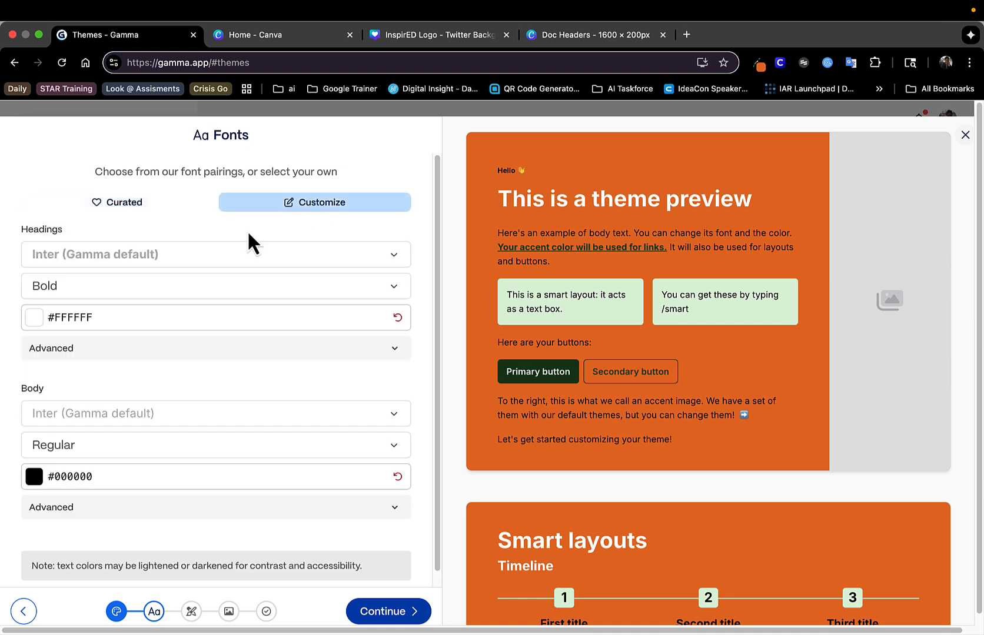
left_click(215, 259)
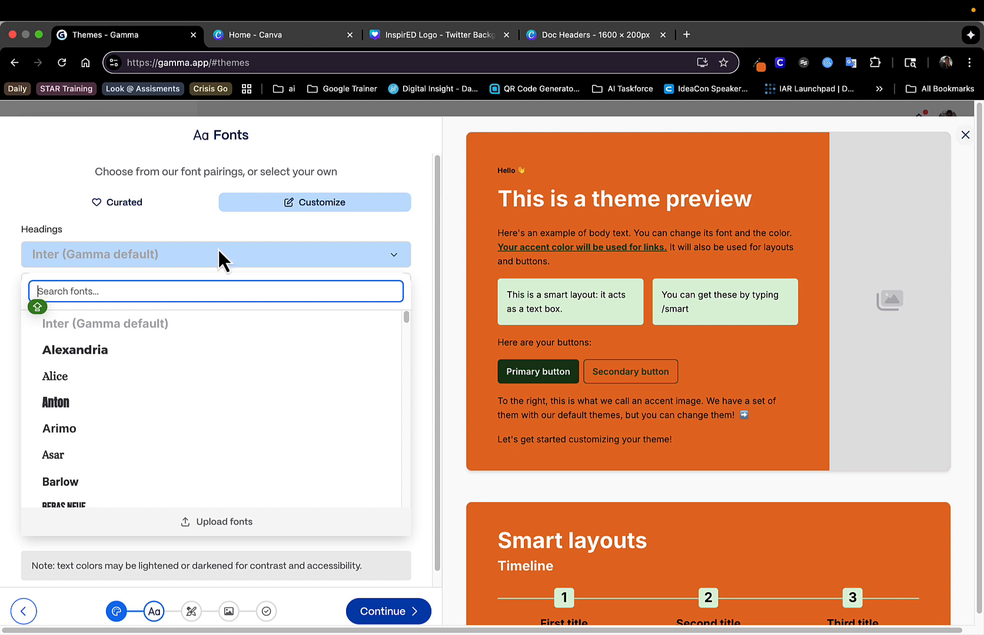
left_click(134, 224)
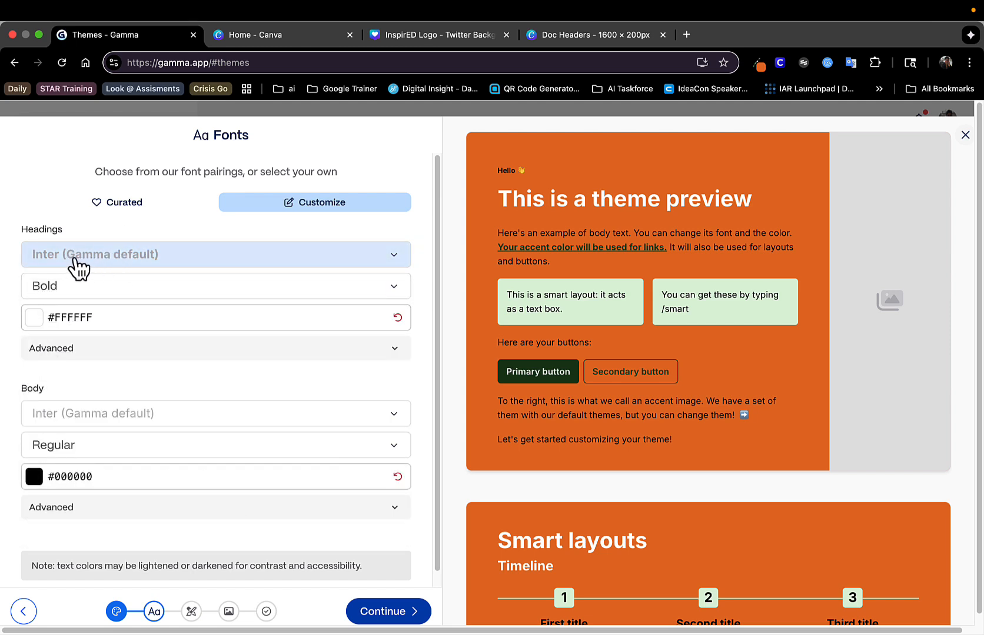
left_click(109, 269)
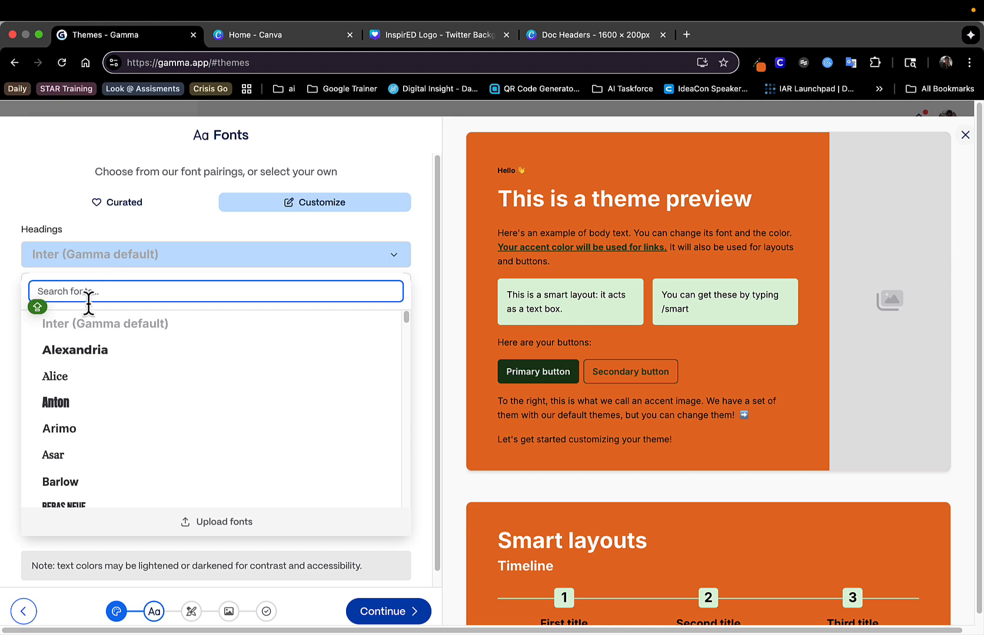
left_click(73, 351)
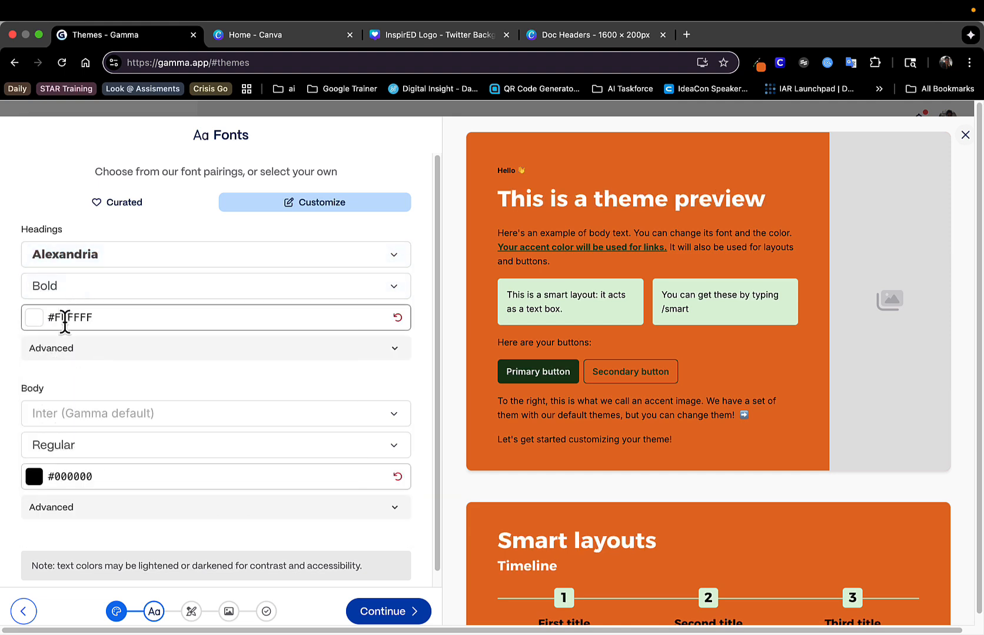
Expand the heading font's advanced options and set the theme's body font to Alice
left_click(68, 352)
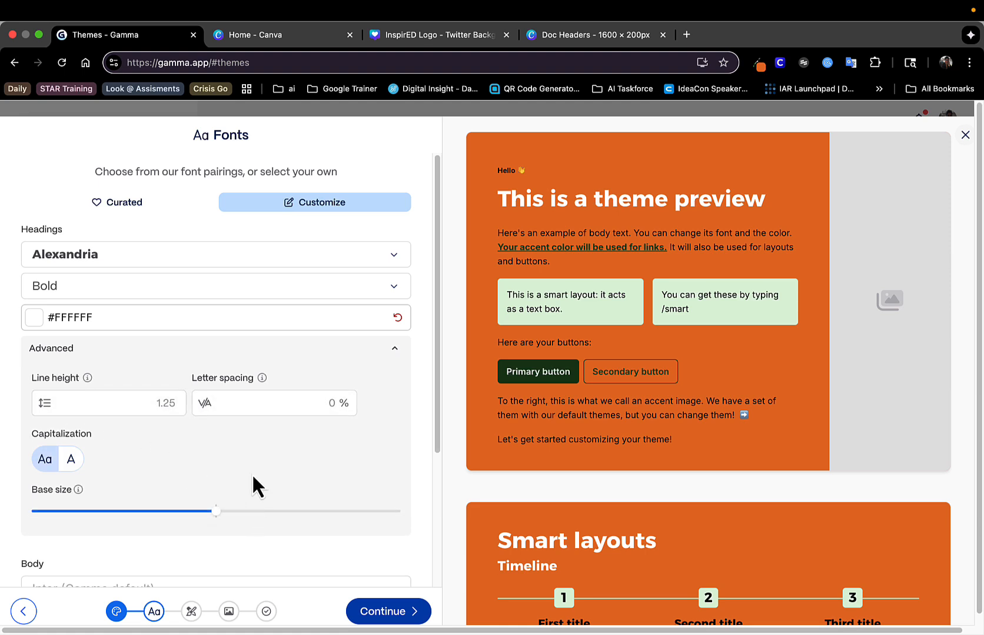
scroll(194, 553, "down", 3)
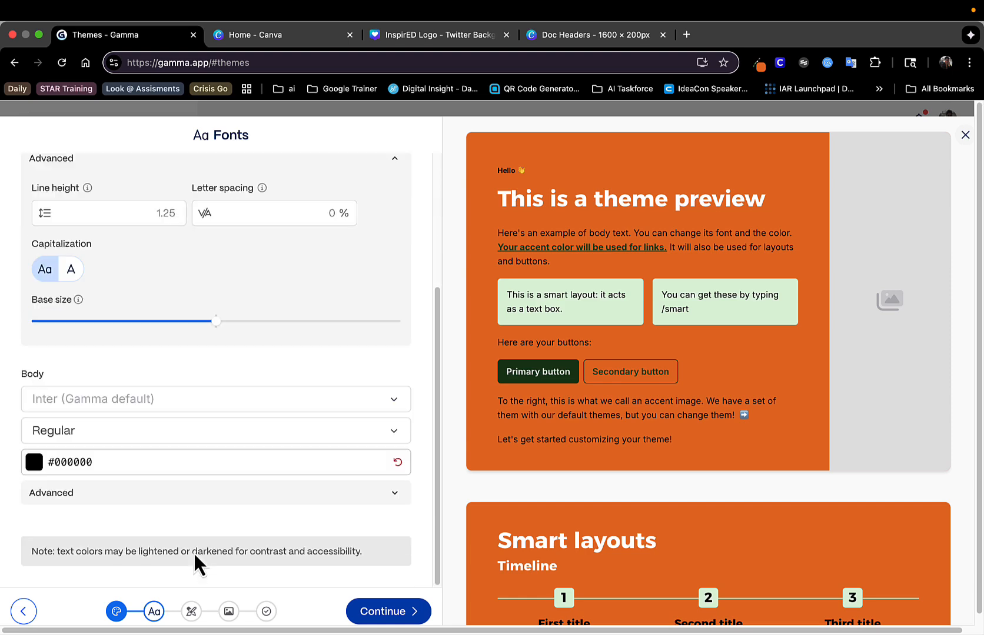
left_click(125, 405)
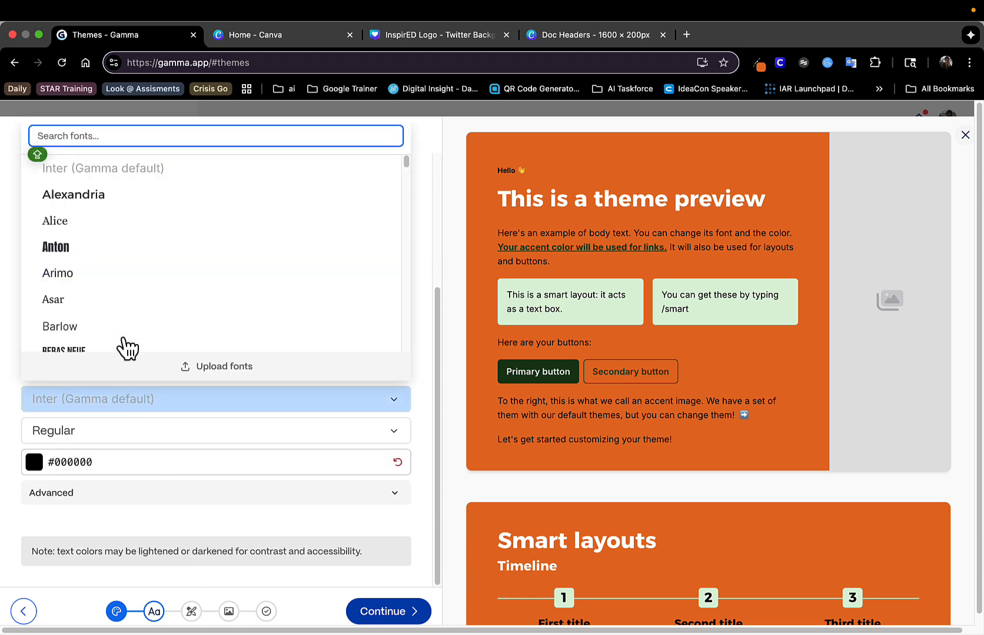
left_click(101, 221)
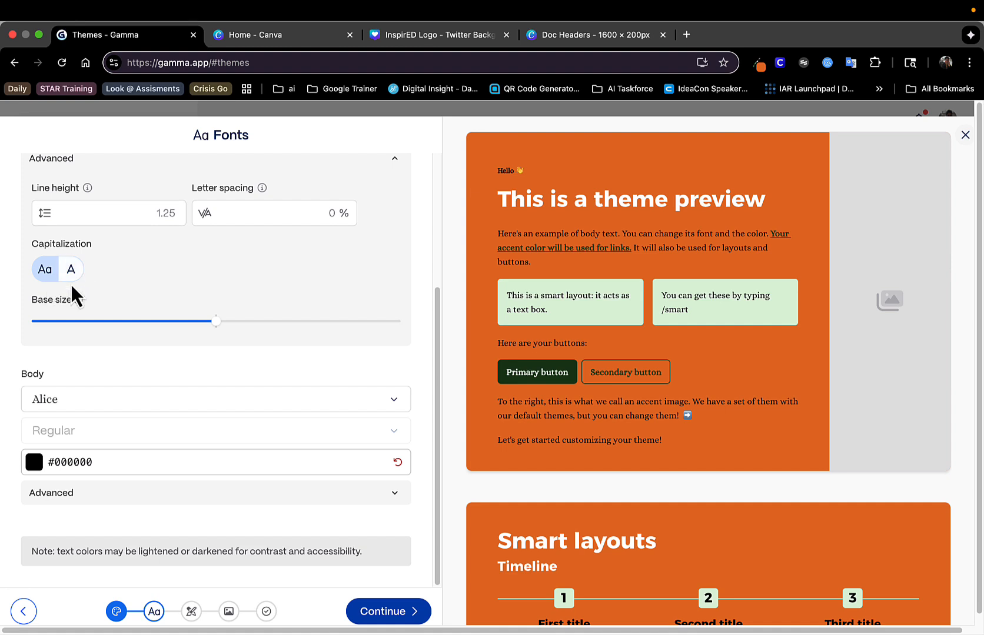
left_click(114, 213)
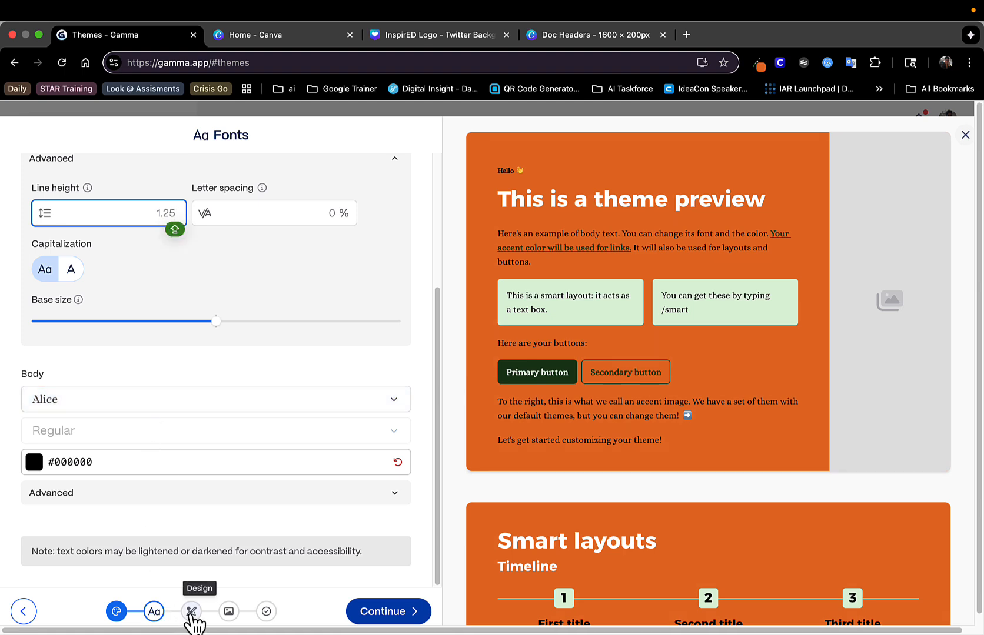
Try the Outline, Capsule and Glass designs, settle on Blocky for the theme, and look through its card customization options
left_click(191, 612)
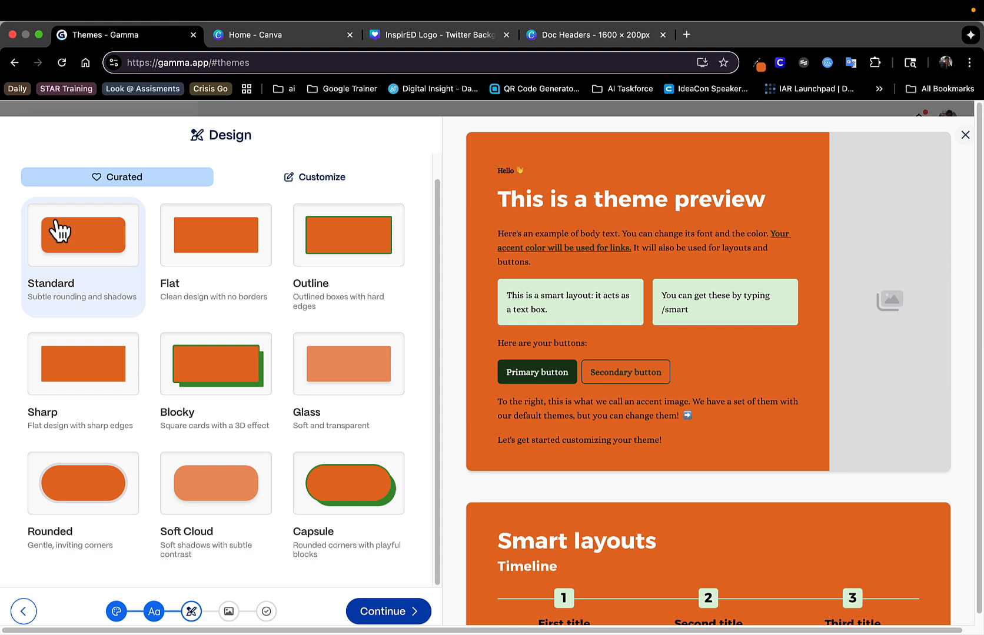
left_click(330, 239)
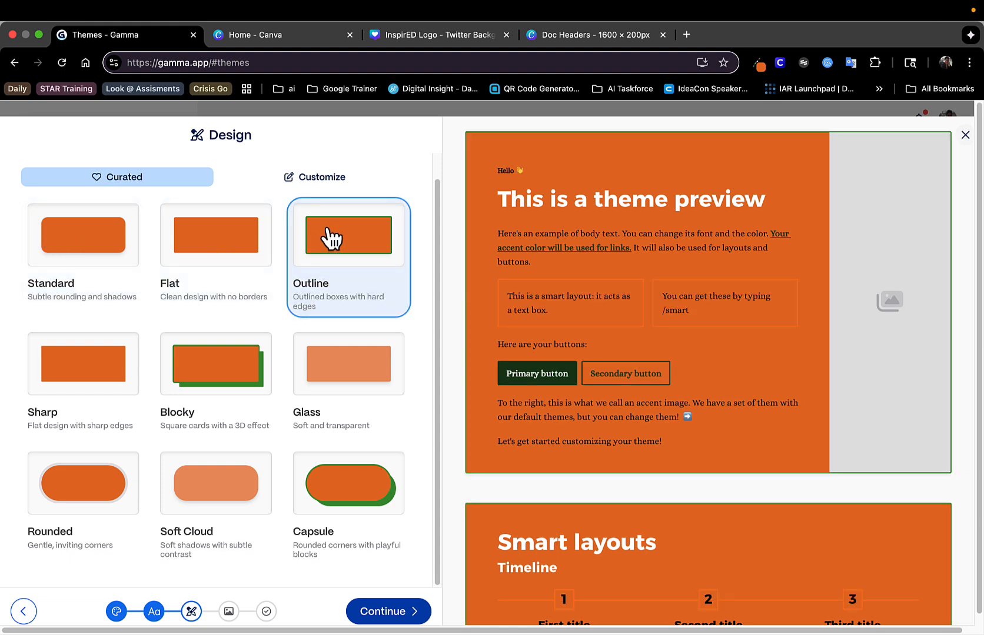
left_click(237, 369)
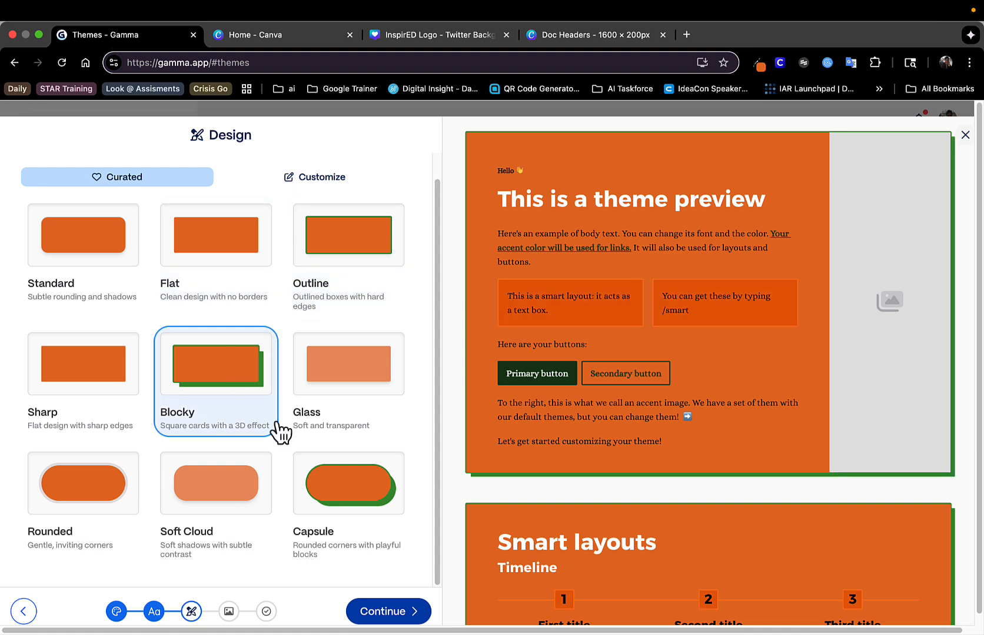
left_click(339, 497)
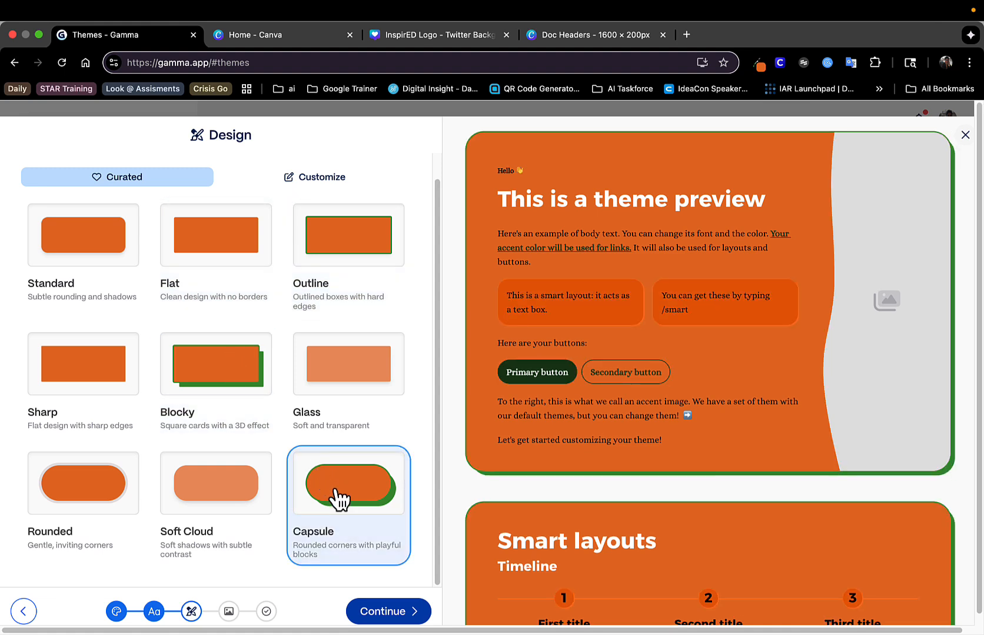
left_click(246, 382)
left_click(340, 363)
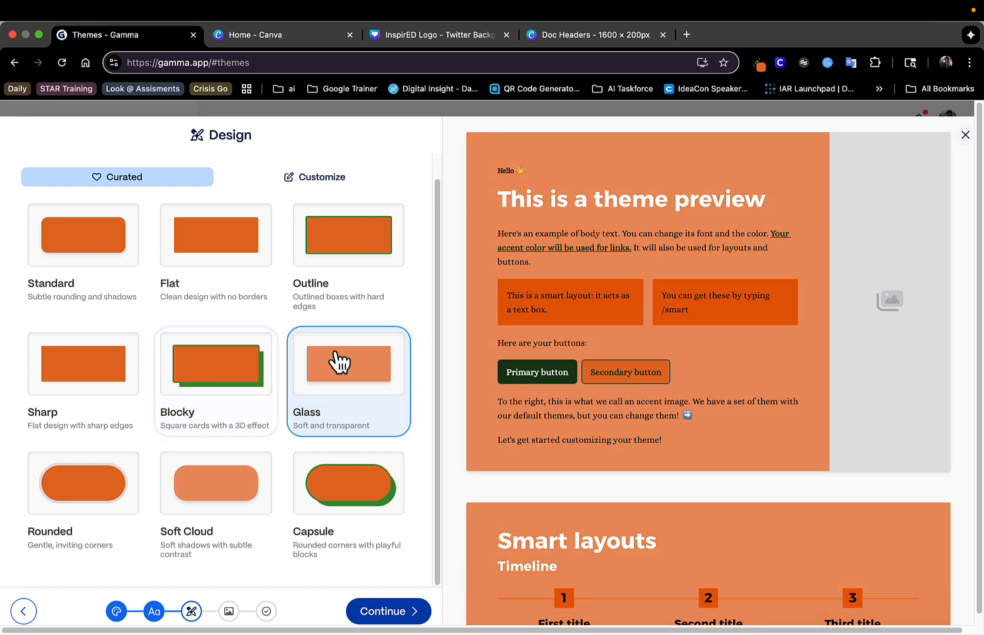
left_click(215, 373)
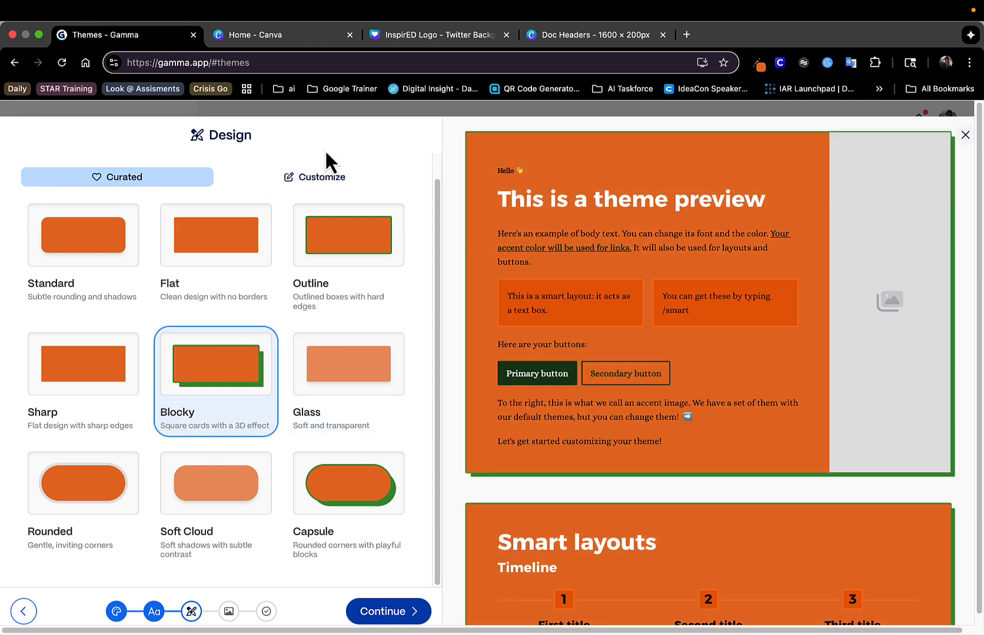
left_click(326, 179)
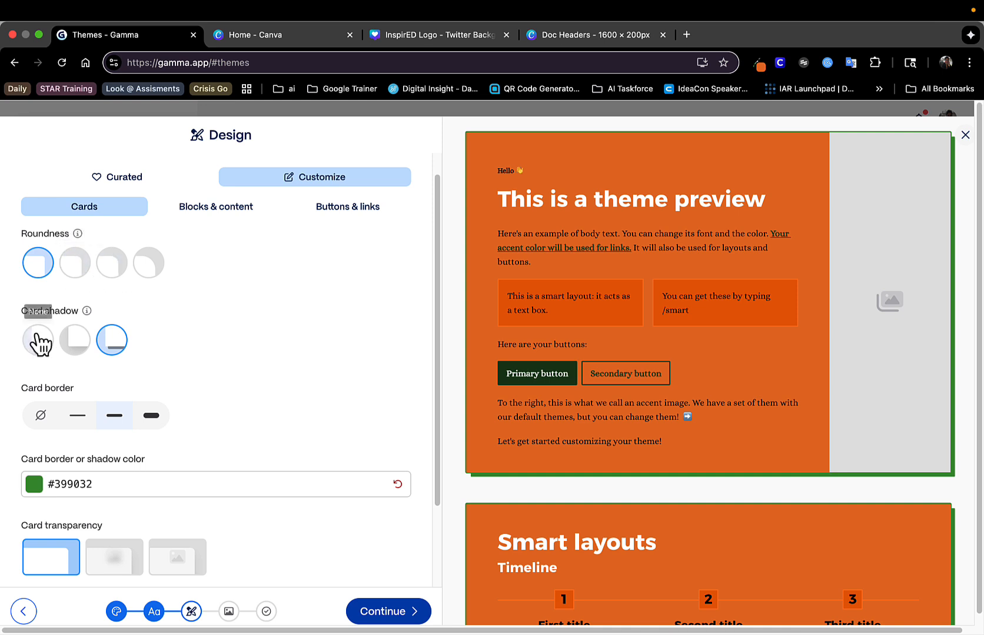
scroll(92, 362, "down", 1)
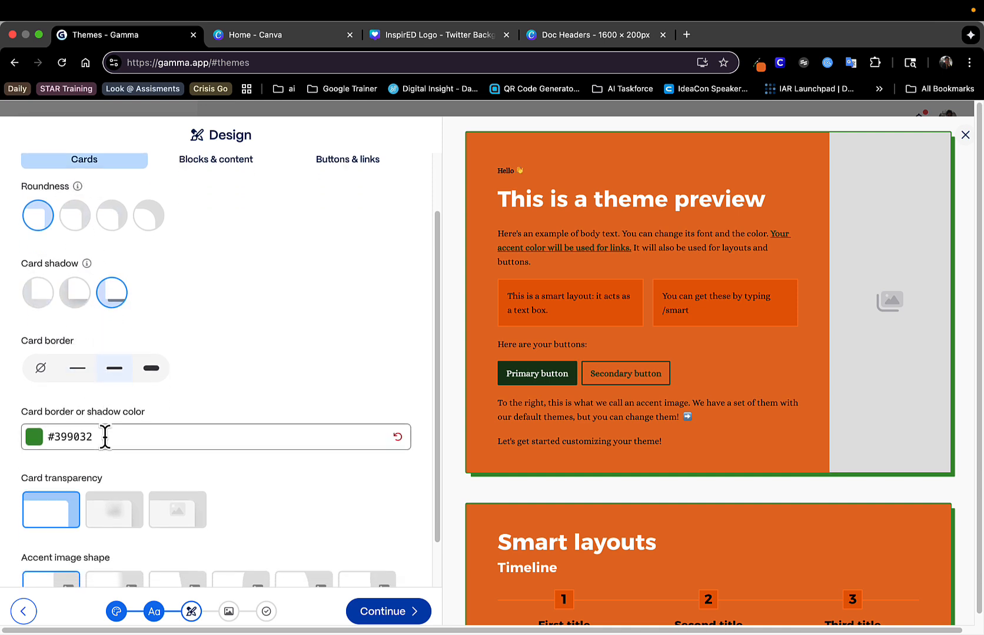
scroll(111, 426, "down", 2)
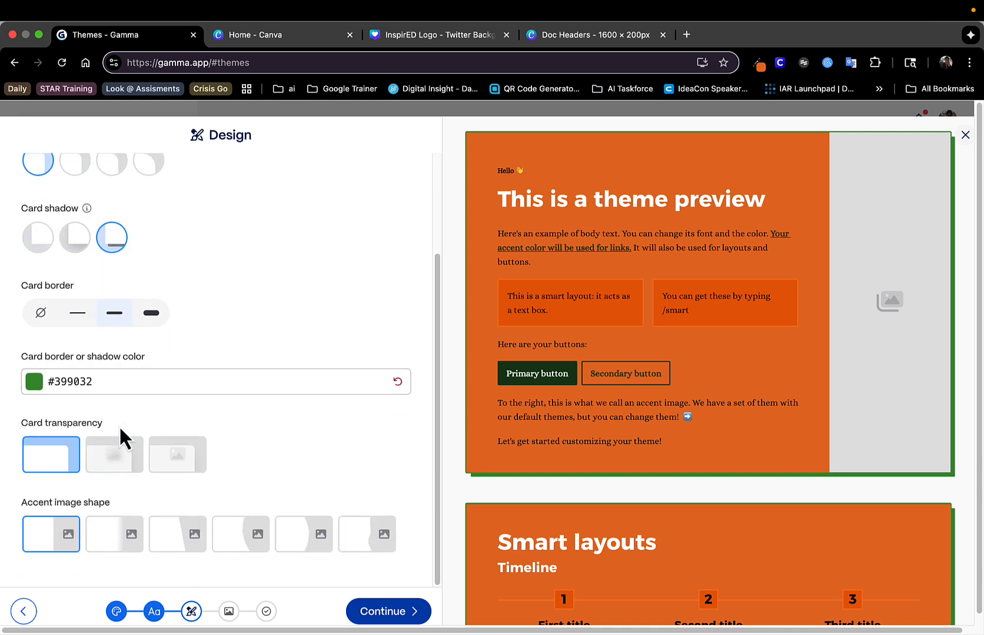
Upload the InspirED light bulb logo image from the Downloads folder as the theme's logo
left_click(230, 612)
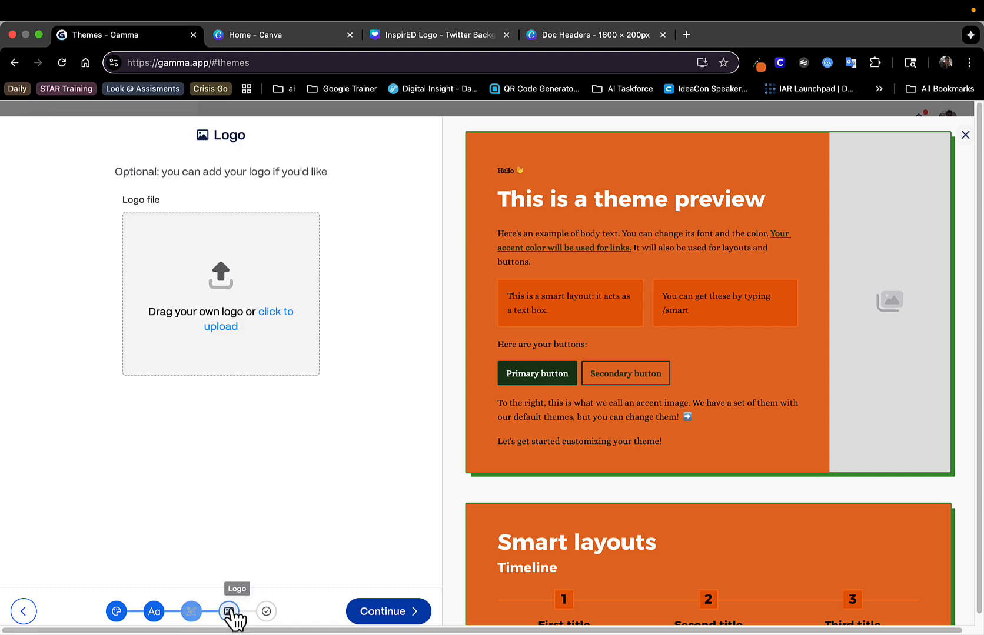
left_click(226, 327)
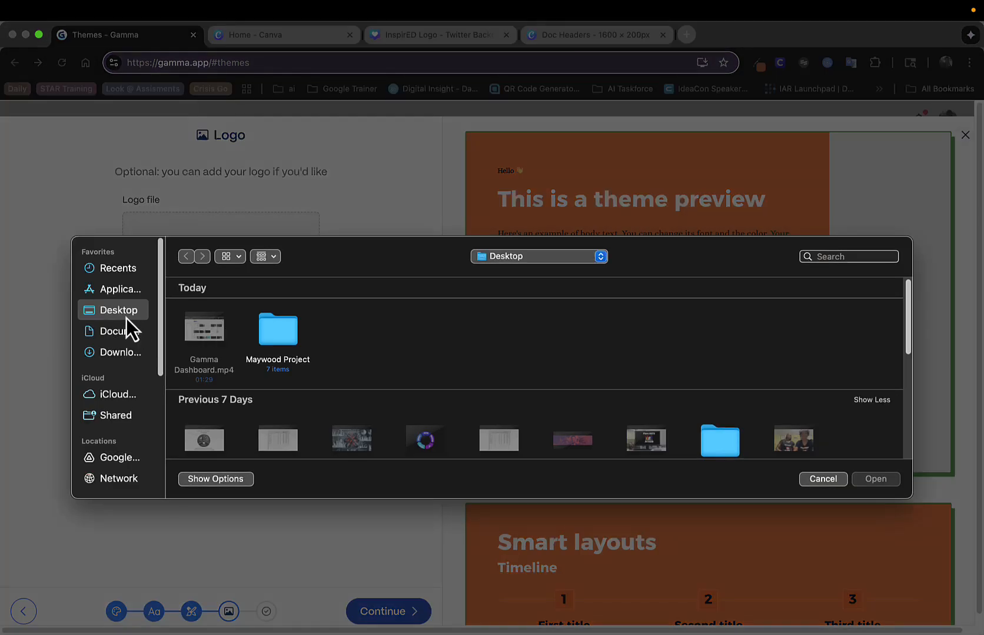
left_click(119, 353)
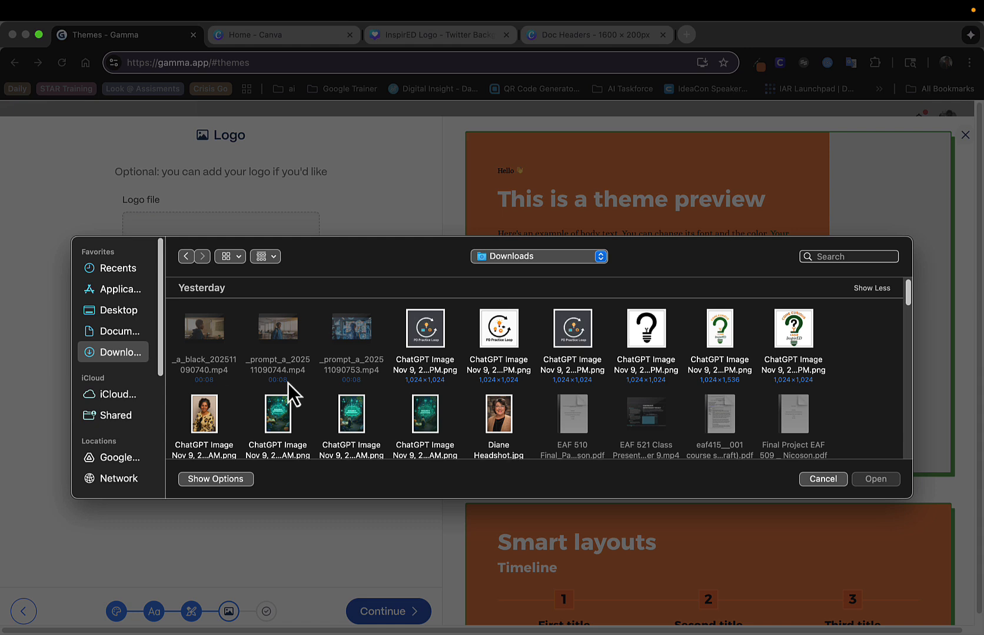
scroll(287, 383, "down", 5)
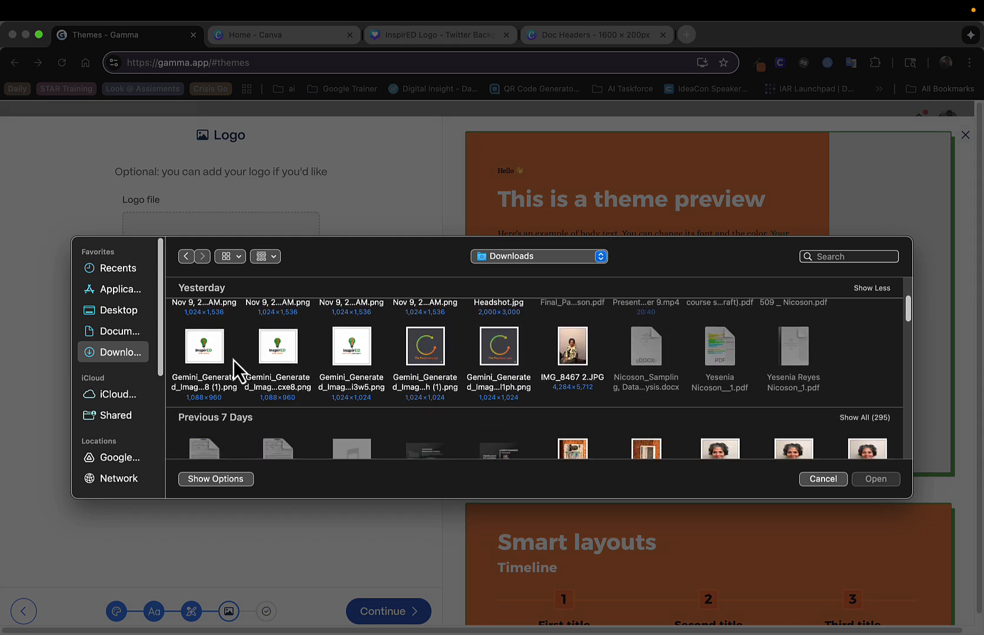
left_click(211, 358)
left_click(874, 479)
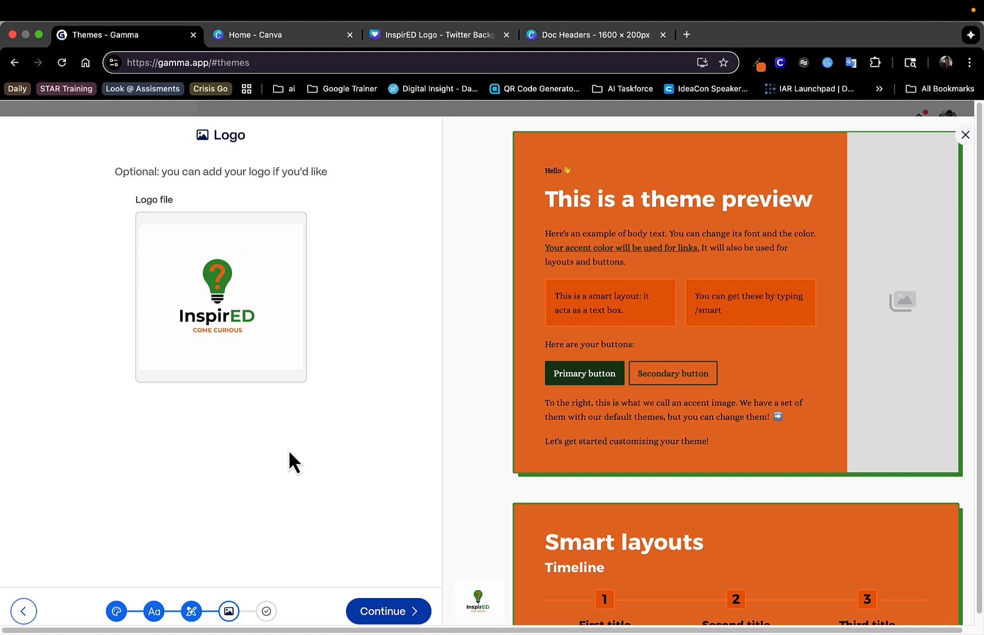
Return to the theme's custom color settings and set the card background color to white, #FFFFFF
left_click(118, 615)
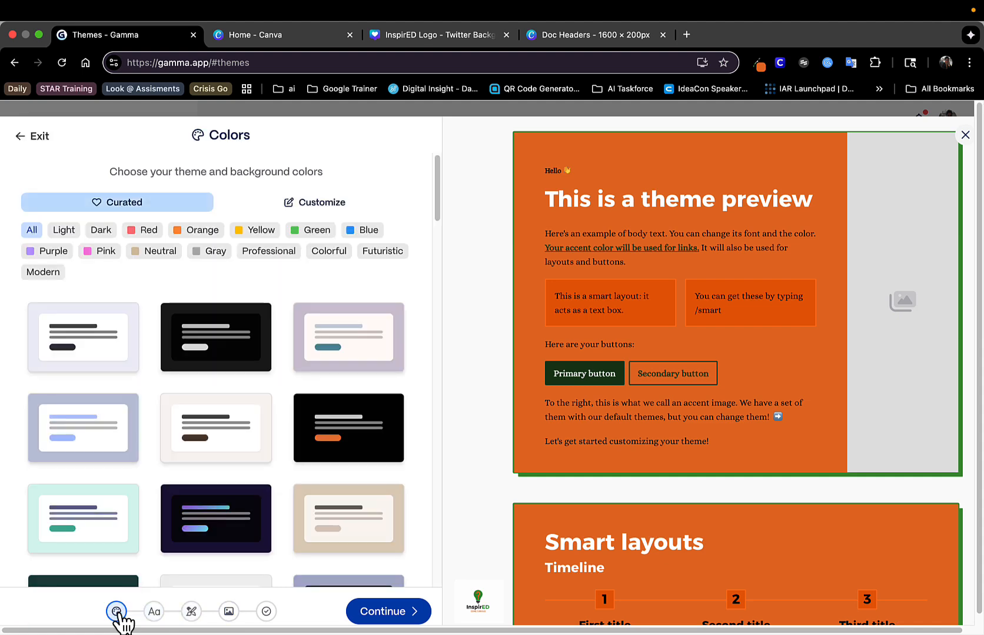
left_click(324, 211)
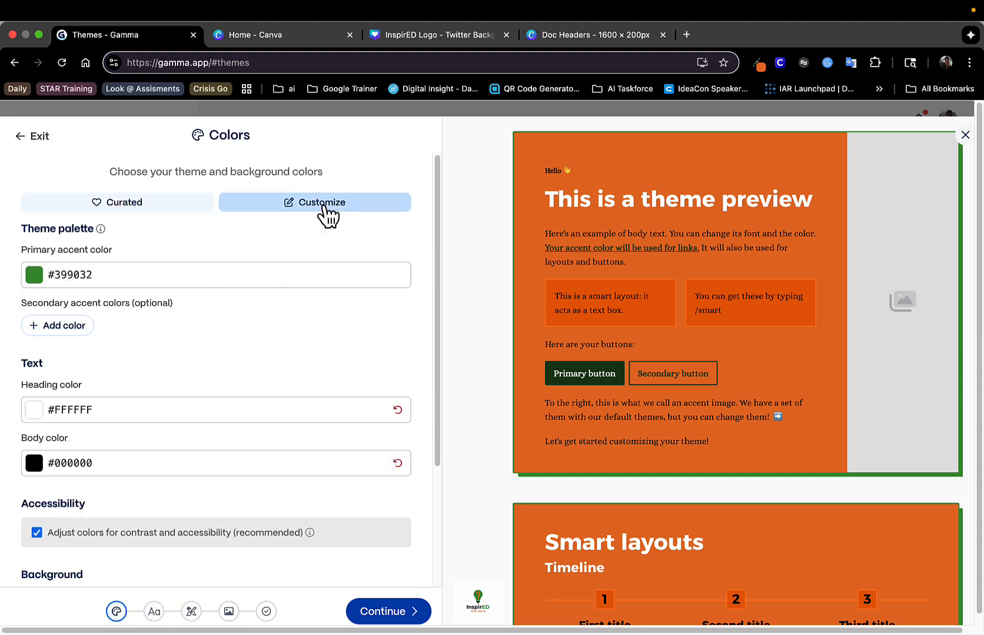
scroll(197, 447, "down", 3)
left_click(207, 451)
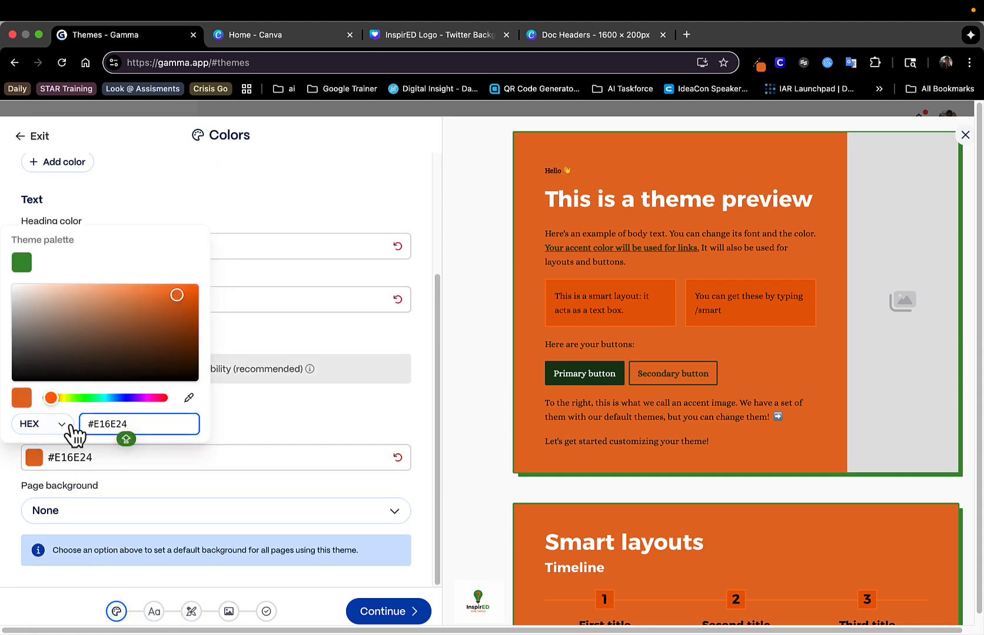
key("BackSpace")
key("BackSpace")
key("BackSpace")
key("BackSpace")
key("BackSpace")
key("BackSpace")
type("FFFFFF")
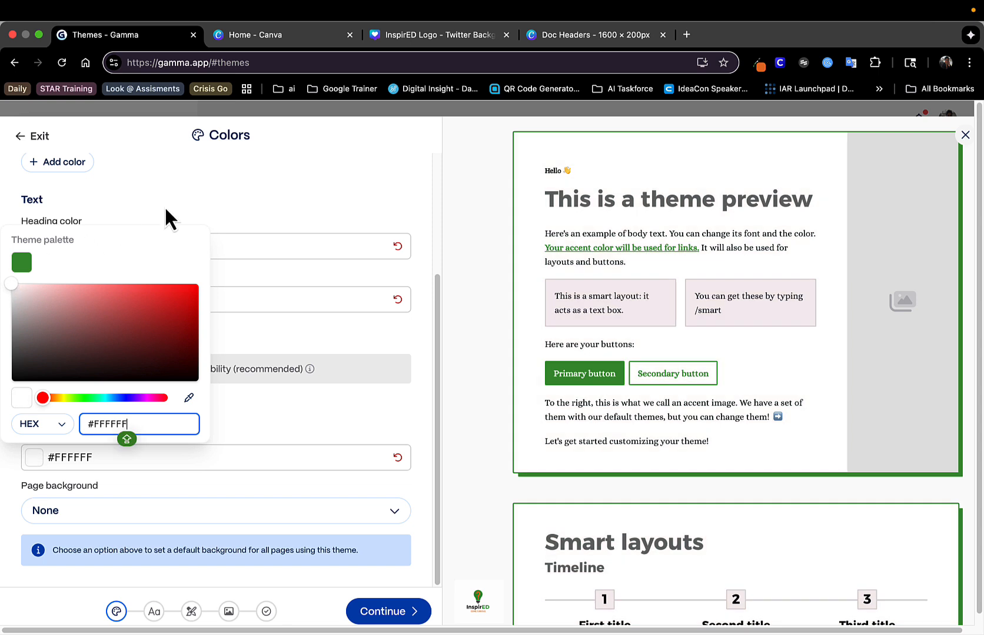
left_click(252, 206)
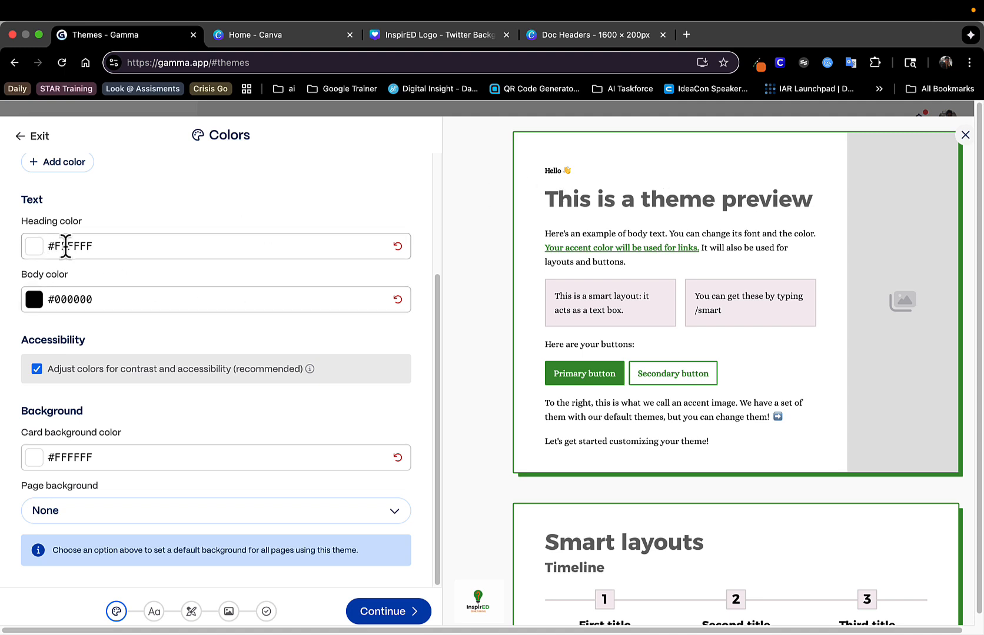
Set the theme's heading color to orange, #E16E24
left_click(36, 252)
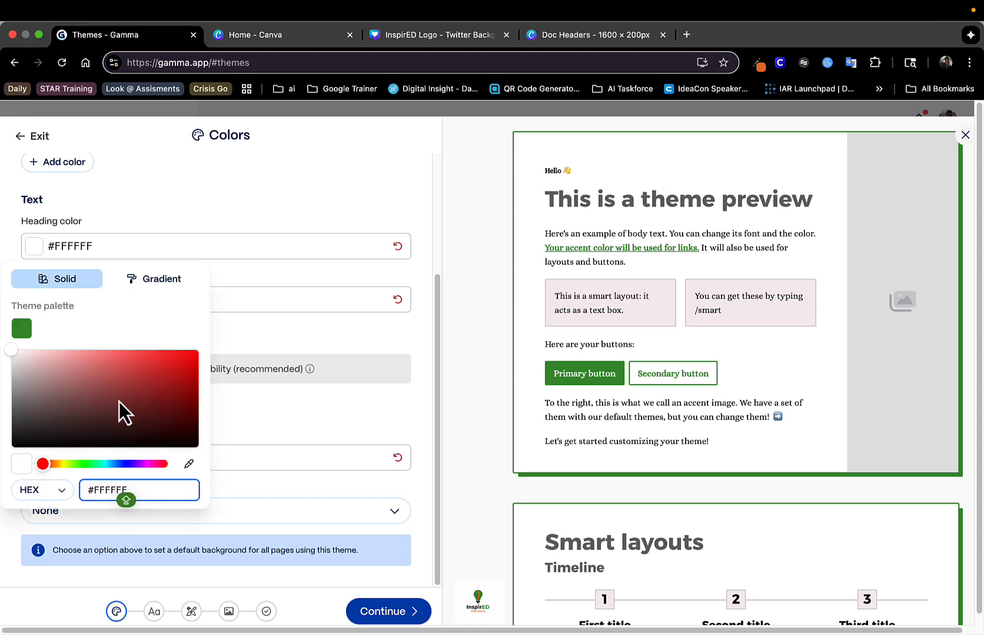
left_click_drag(135, 492, 79, 494)
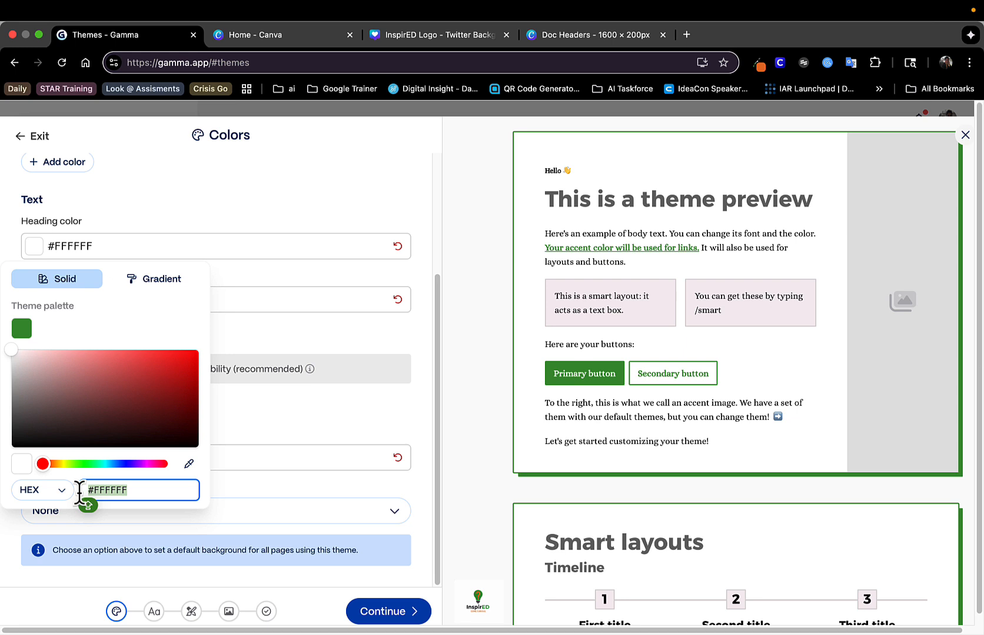
type("E16E")
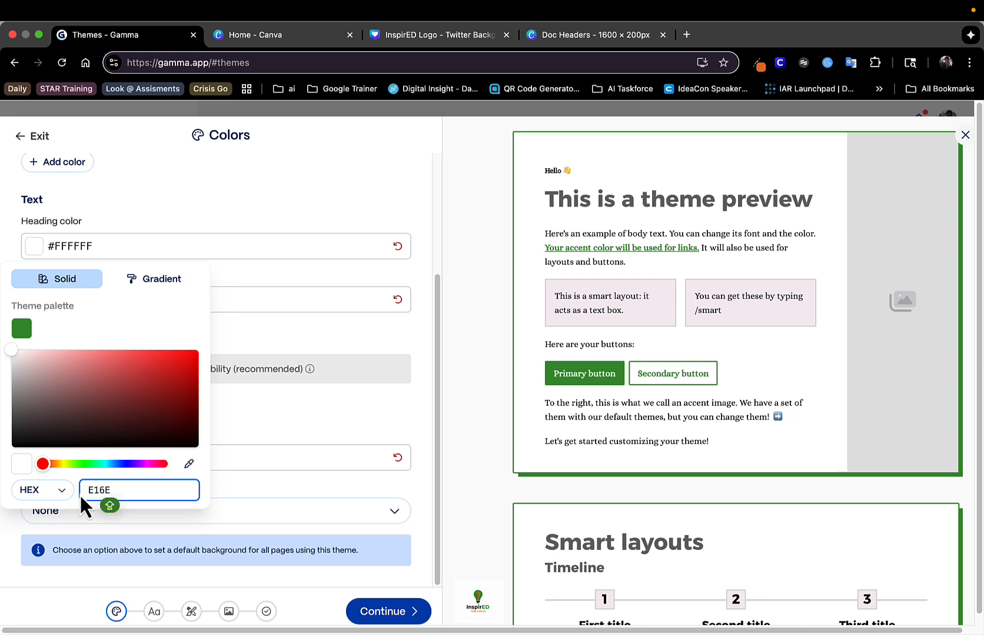
type("24")
key("Return")
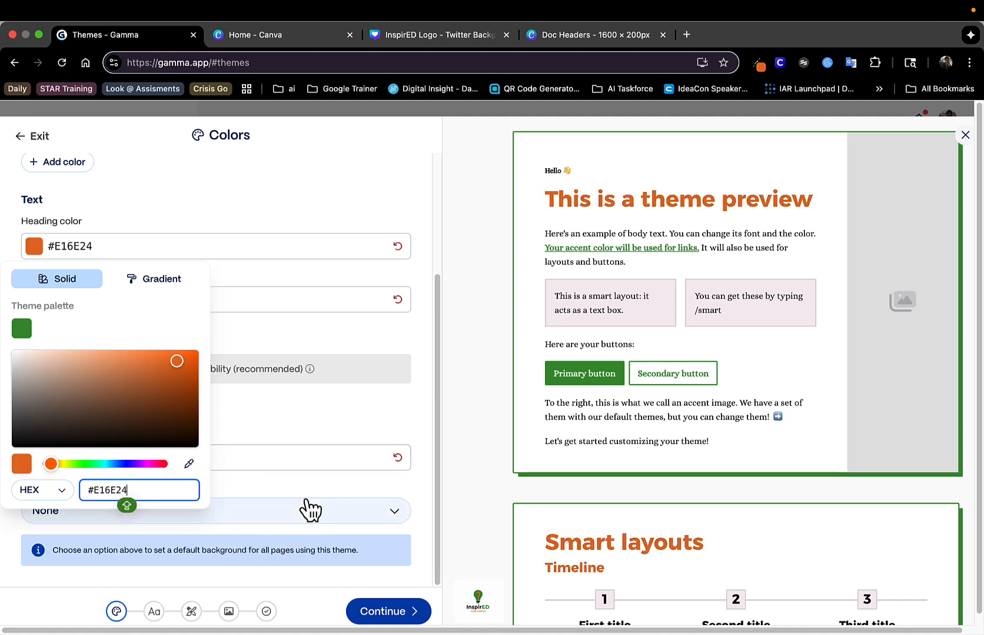
Proceed to the final theme naming stage, name the theme LeaveinspirED and finish creating it
left_click(233, 614)
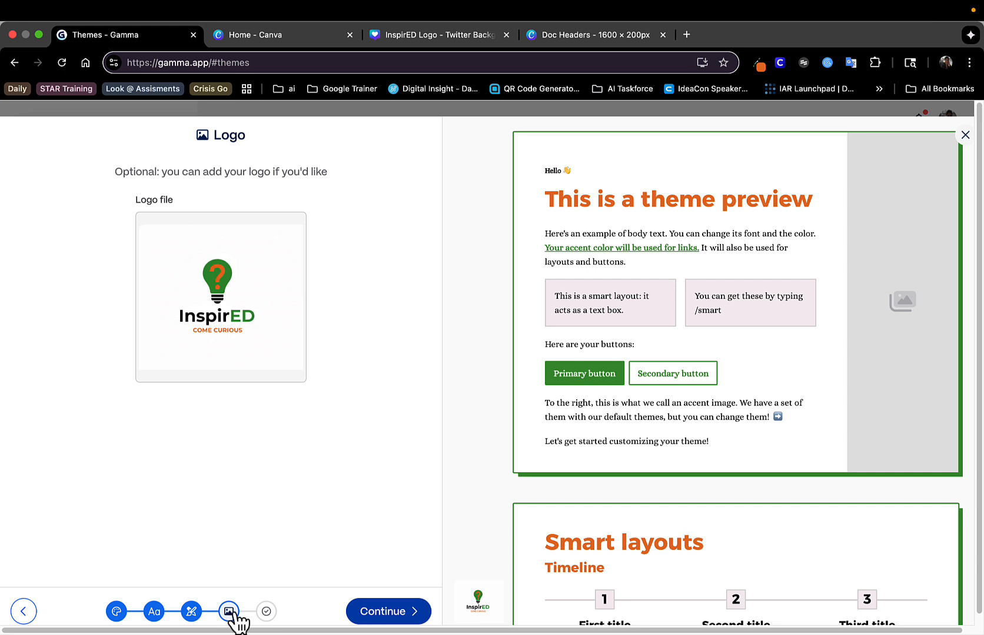
left_click(267, 611)
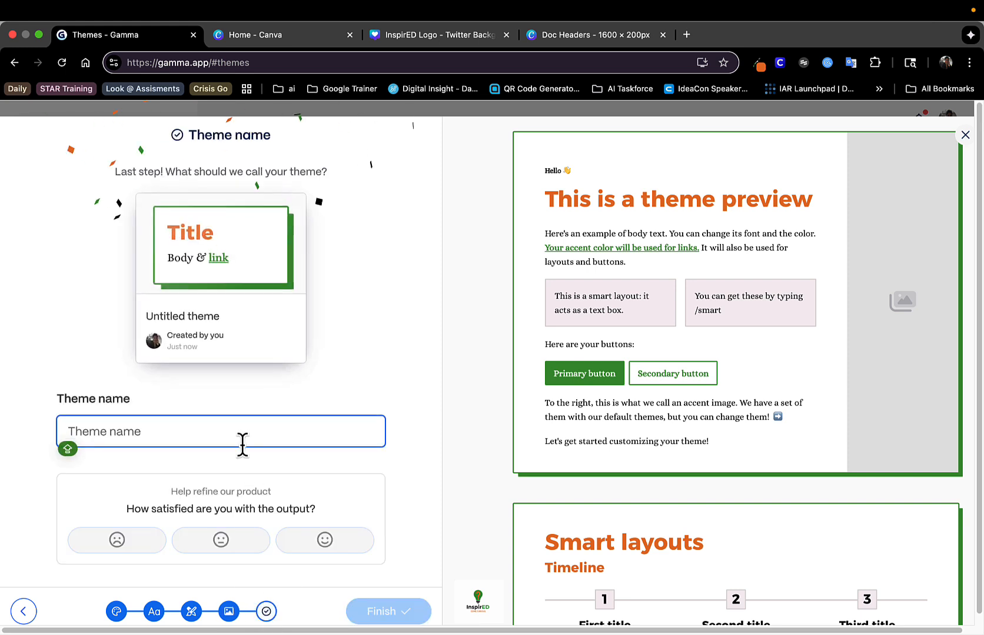
key("Caps_Lock")
type("LEA")
key("BackSpace")
key("BackSpace")
key("BackSpace")
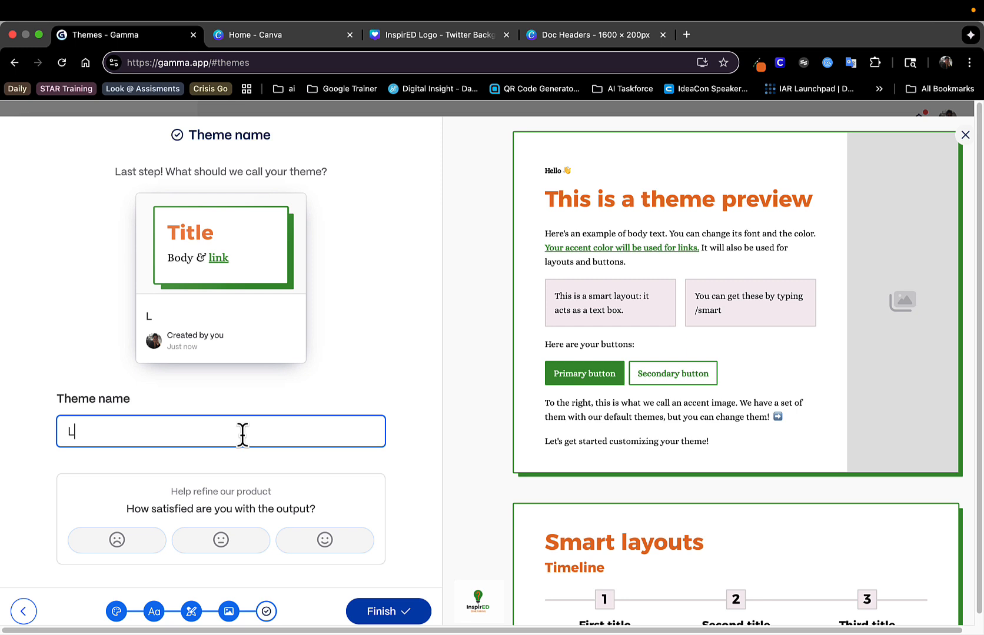
type("eaveinp")
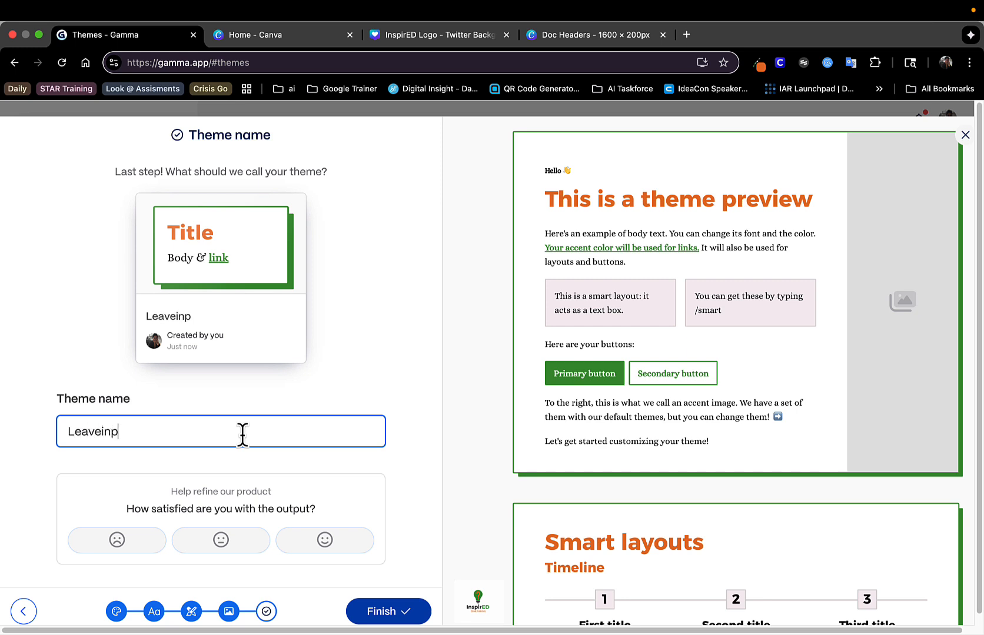
key("BackSpace")
type("spirED")
key("Return")
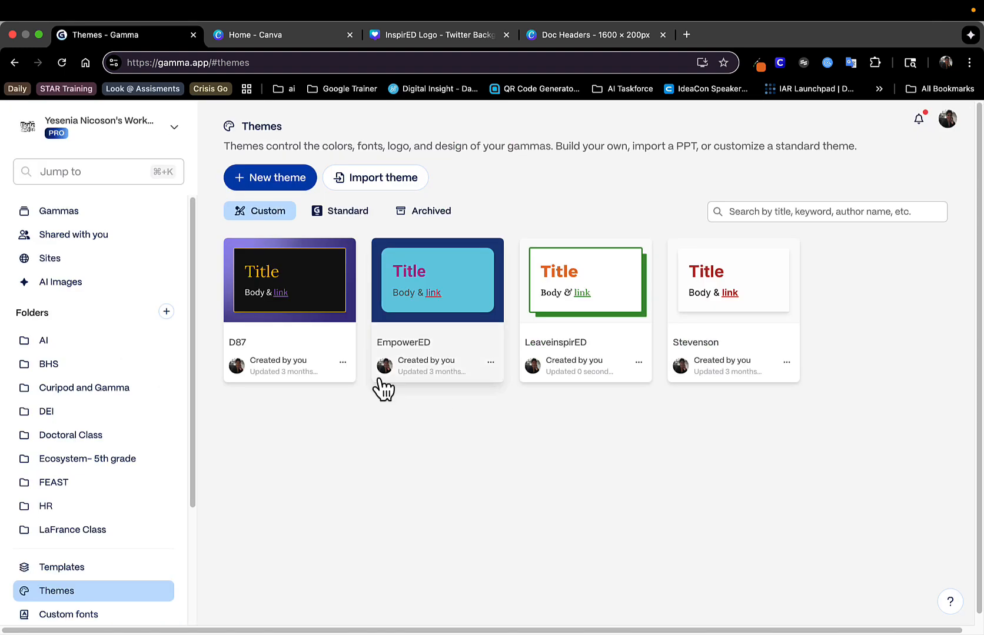